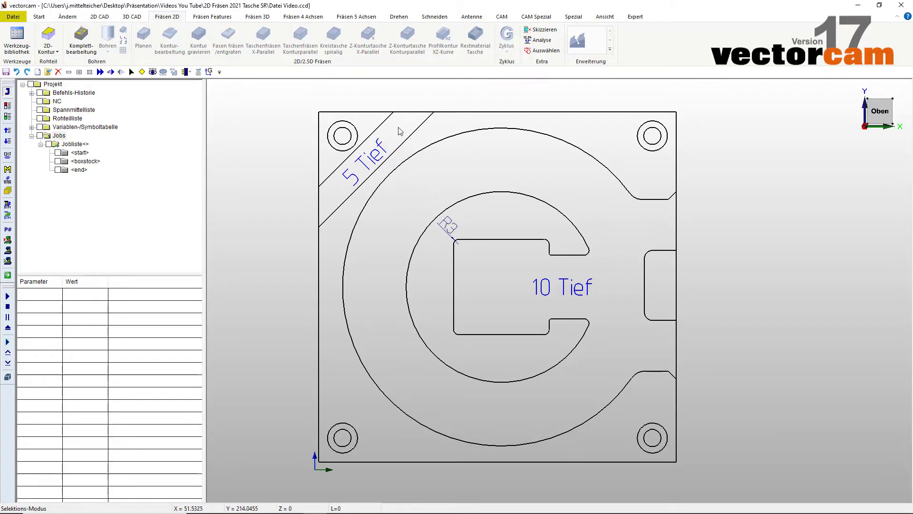
Check that the R3 arc's radius is 3.0000
{"action": "scroll", "coordinate": [455, 240], "scroll_direction": "up", "scroll_amount": 3}
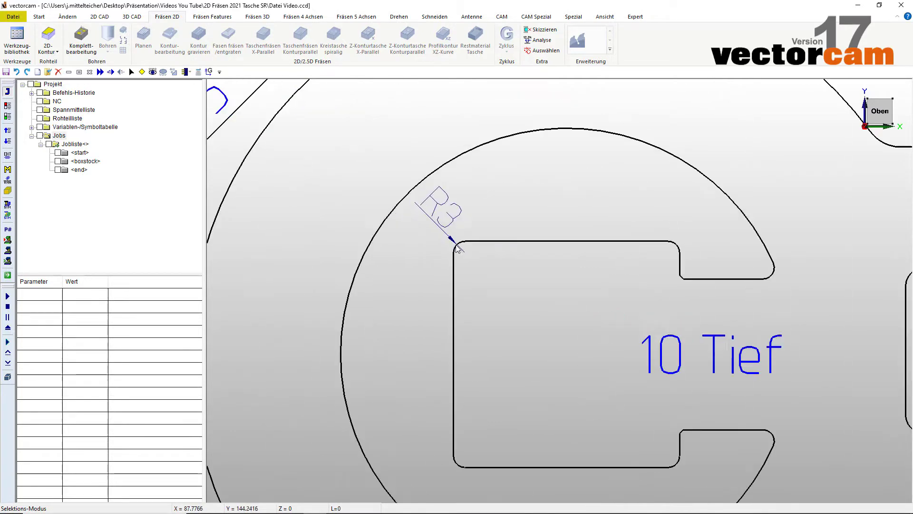
{"action": "left_click", "coordinate": [458, 245]}
{"action": "scroll", "coordinate": [459, 244], "scroll_direction": "down", "scroll_amount": 2}
{"action": "scroll", "coordinate": [496, 262], "scroll_direction": "down", "scroll_amount": 1}
{"action": "scroll", "coordinate": [495, 260], "scroll_direction": "down", "scroll_amount": 1}
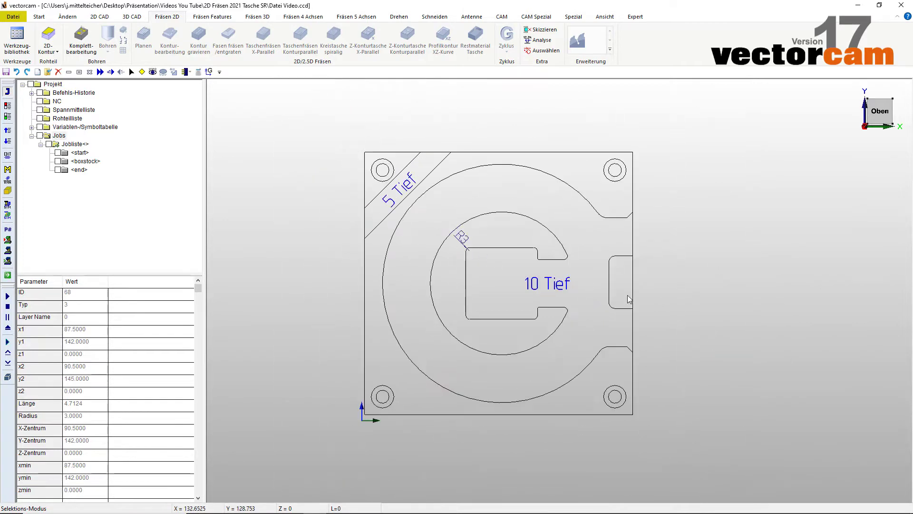
Select the two straight segments along the plate's right edge instead of the arc
{"action": "left_click", "coordinate": [505, 229]}
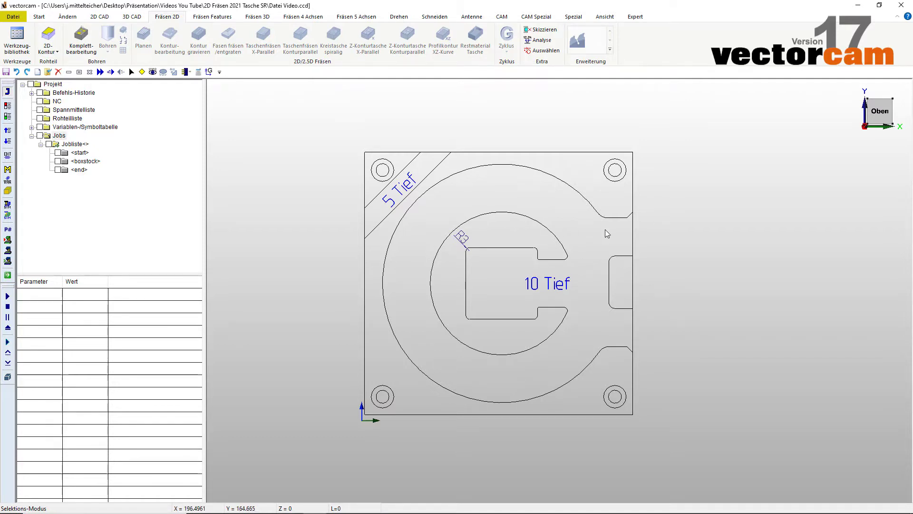
{"action": "left_click", "coordinate": [633, 240]}
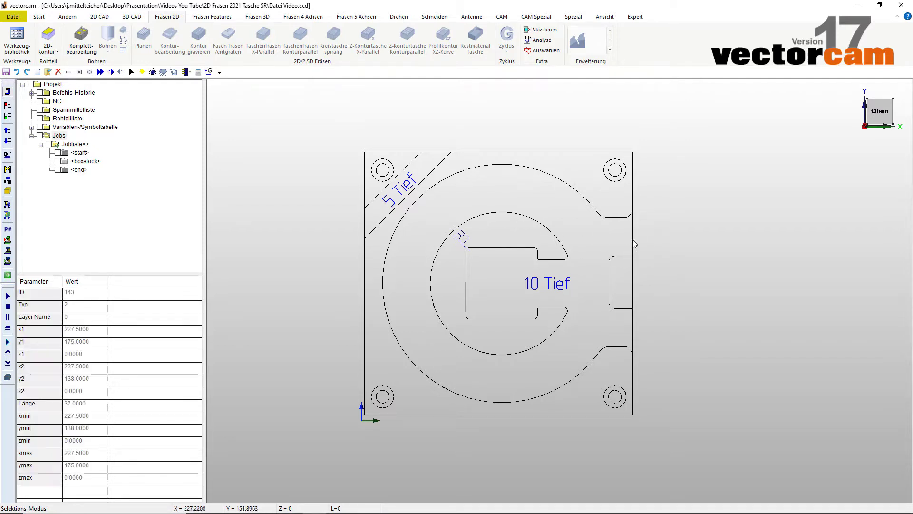
{"action": "left_click", "coordinate": [632, 328]}
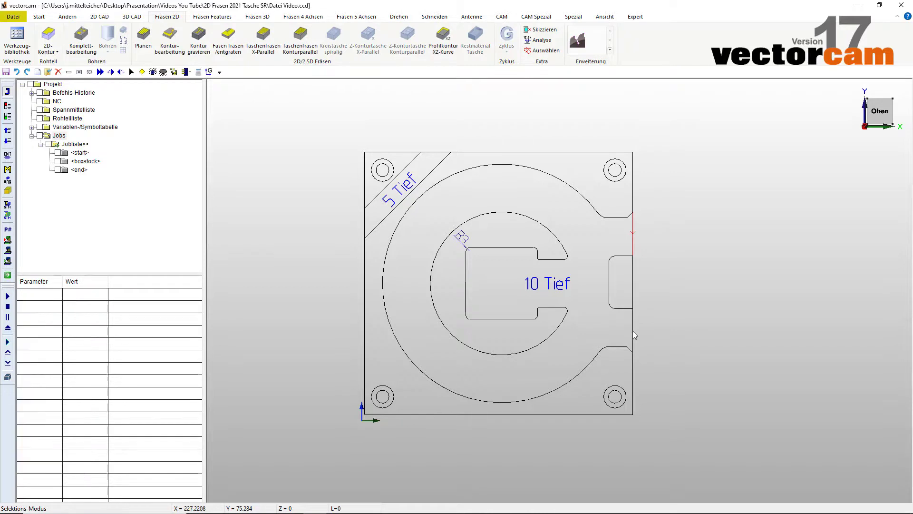
Change the two right-edge segments to a dashed line type
{"action": "right_click", "coordinate": [642, 339]}
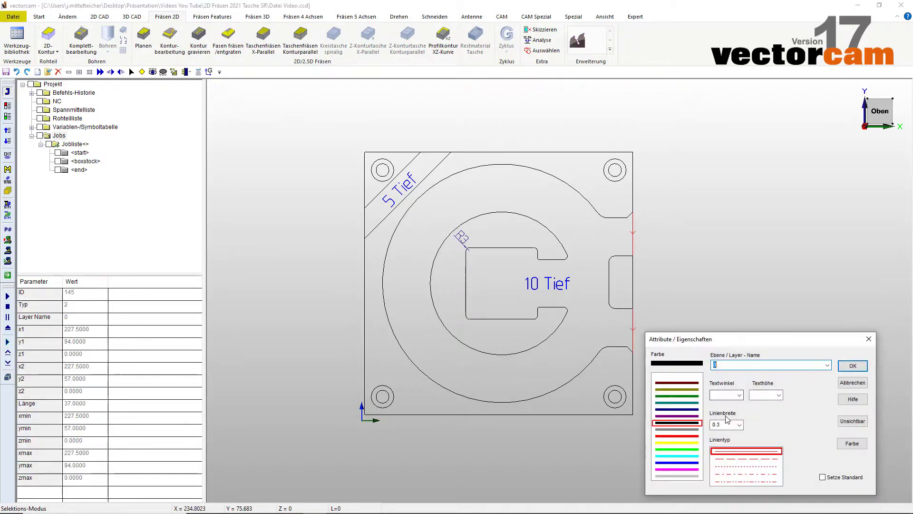
{"action": "left_click", "coordinate": [739, 459]}
{"action": "left_click", "coordinate": [851, 368]}
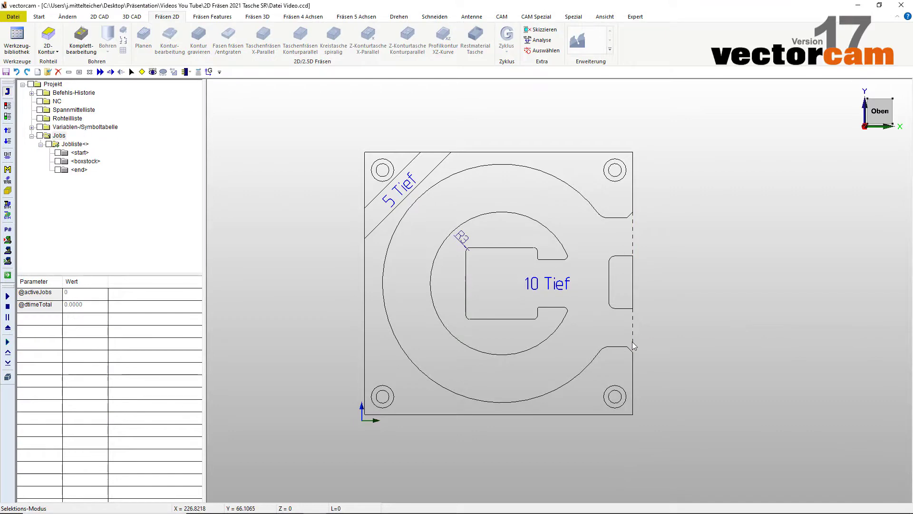
Chain the outer C-shaped pocket contour, closing it across the dashed right-edge segments
{"action": "left_click", "coordinate": [632, 341]}
{"action": "scroll", "coordinate": [634, 345], "scroll_direction": "up", "scroll_amount": 3}
{"action": "scroll", "coordinate": [631, 347], "scroll_direction": "down", "scroll_amount": 3}
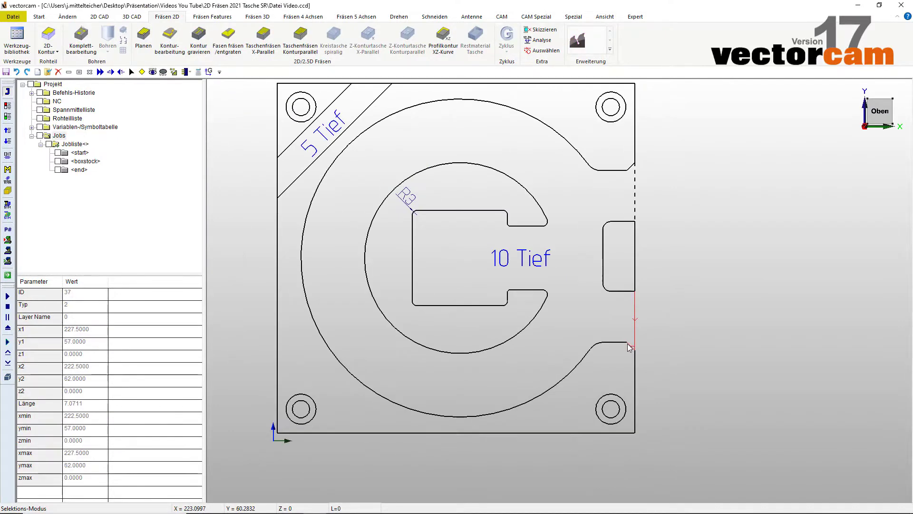
{"action": "left_click", "coordinate": [102, 73]}
{"action": "scroll", "coordinate": [578, 214], "scroll_direction": "up", "scroll_amount": 3}
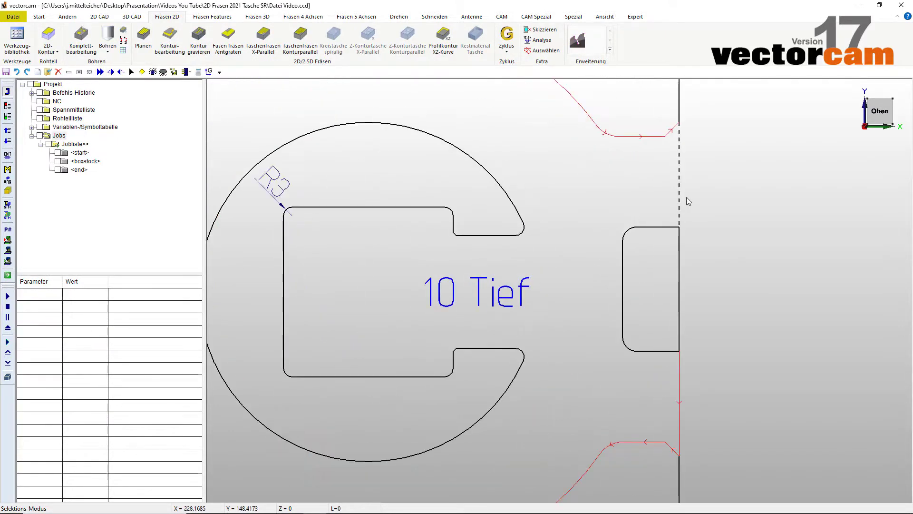
{"action": "left_click", "coordinate": [682, 219]}
{"action": "left_click", "coordinate": [648, 228]}
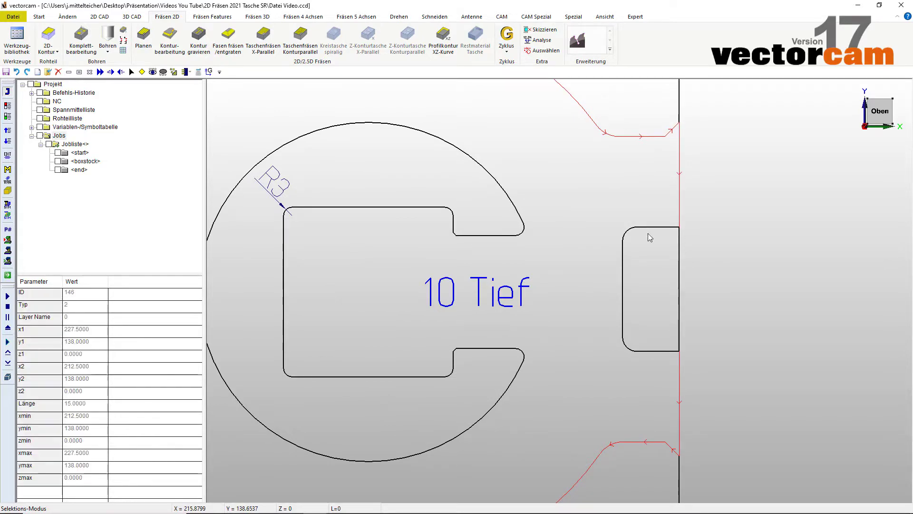
{"action": "left_click", "coordinate": [670, 351]}
{"action": "scroll", "coordinate": [588, 327], "scroll_direction": "down", "scroll_amount": 3}
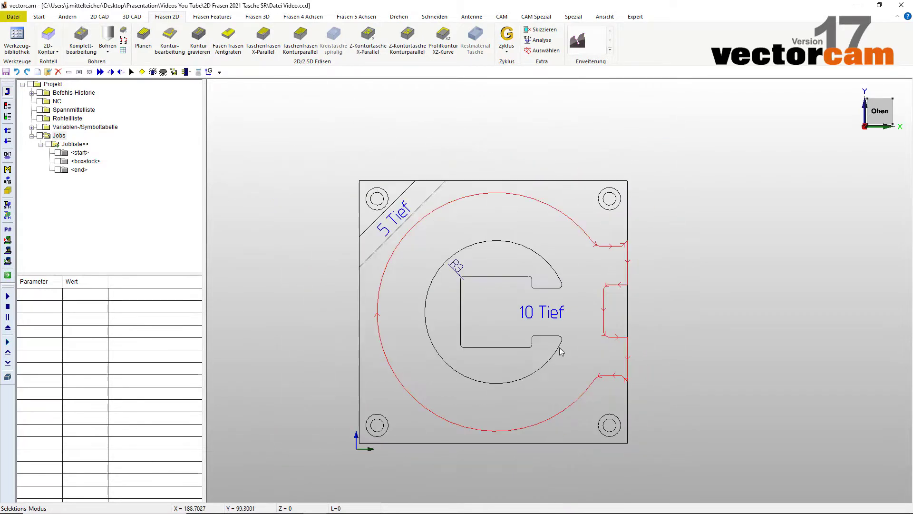
Add the inner C pocket contour and start a contour-parallel pocket job with the 16 mm Schaftfräser
{"action": "left_click", "coordinate": [548, 338]}
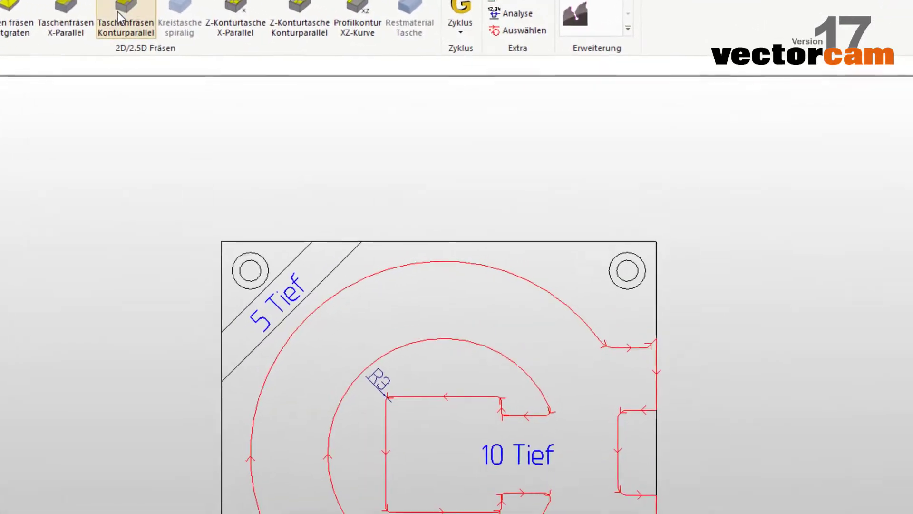
{"action": "left_click", "coordinate": [119, 18]}
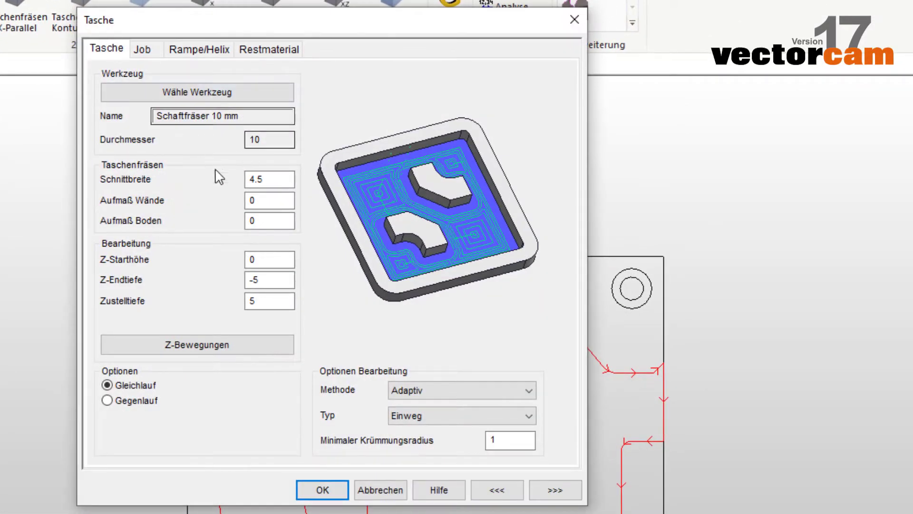
{"action": "left_click", "coordinate": [195, 88]}
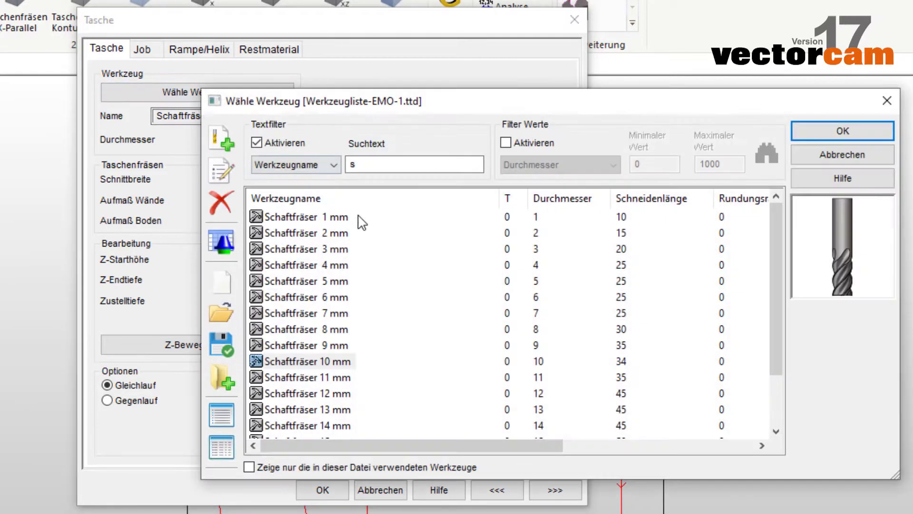
{"action": "scroll", "coordinate": [357, 402], "scroll_direction": "down", "scroll_amount": 2}
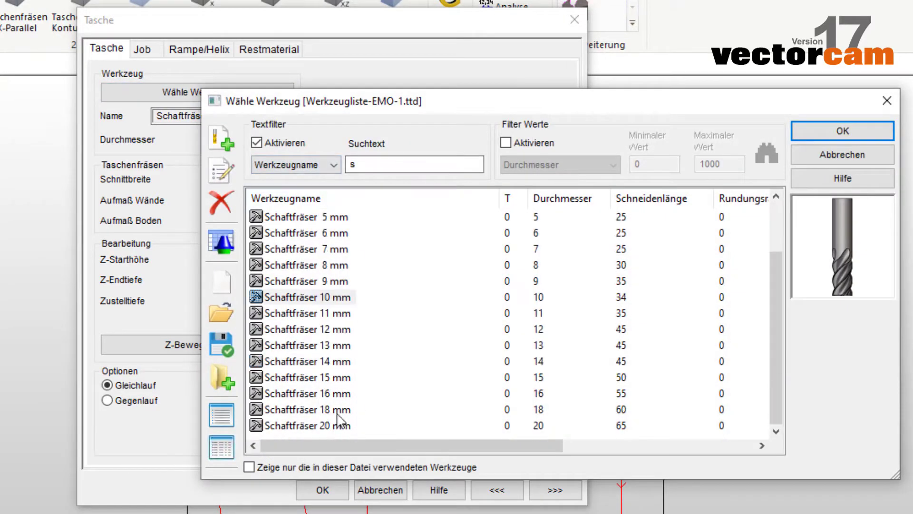
{"action": "double_click", "coordinate": [334, 394]}
{"action": "type", "text": "2"}
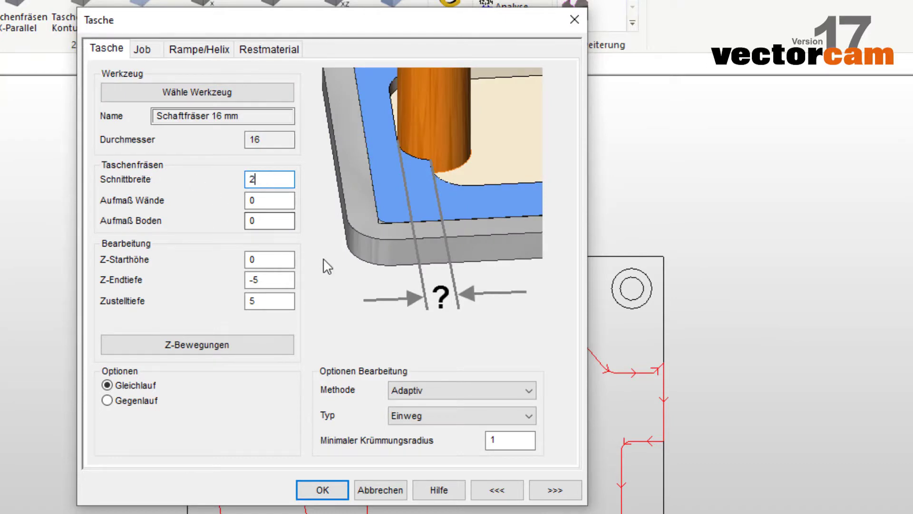
Set wall allowance 0.3, final Z depth -10 and step-down 10 for the pocket
{"action": "key", "text": "Tab"}
{"action": "left_click", "coordinate": [267, 221]}
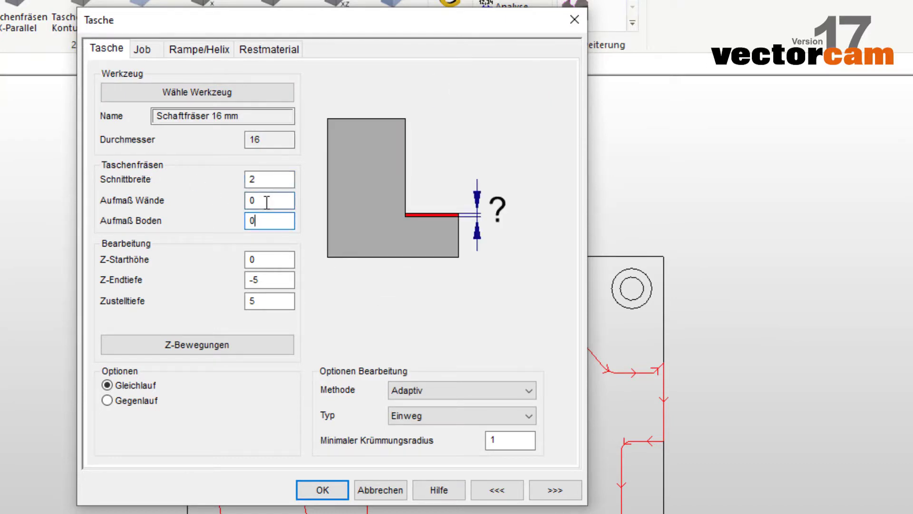
{"action": "left_click", "coordinate": [268, 202]}
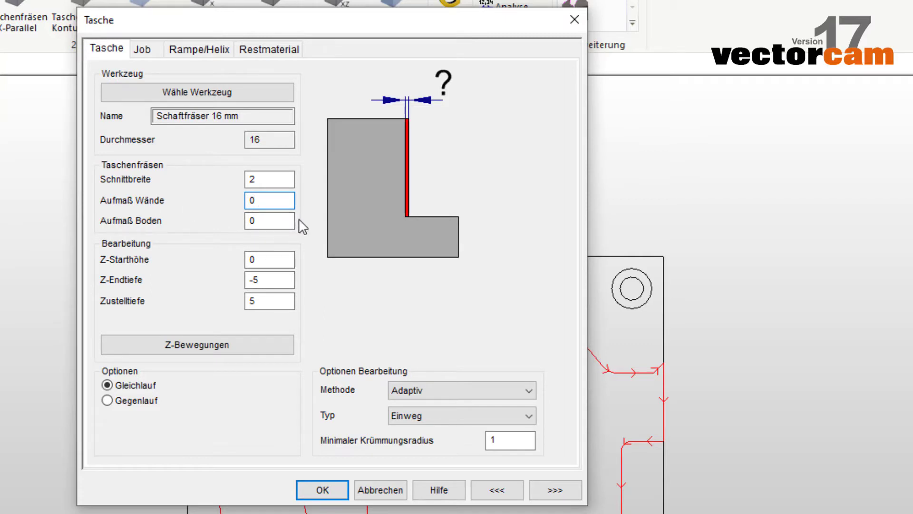
{"action": "type", "text": ",3"}
{"action": "key", "text": "Tab"}
{"action": "key", "text": "Tab"}
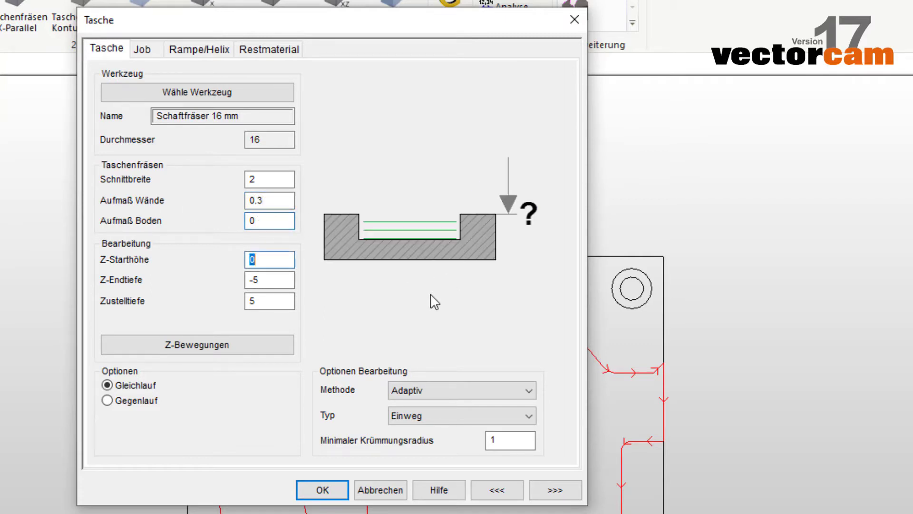
{"action": "key", "text": "Tab"}
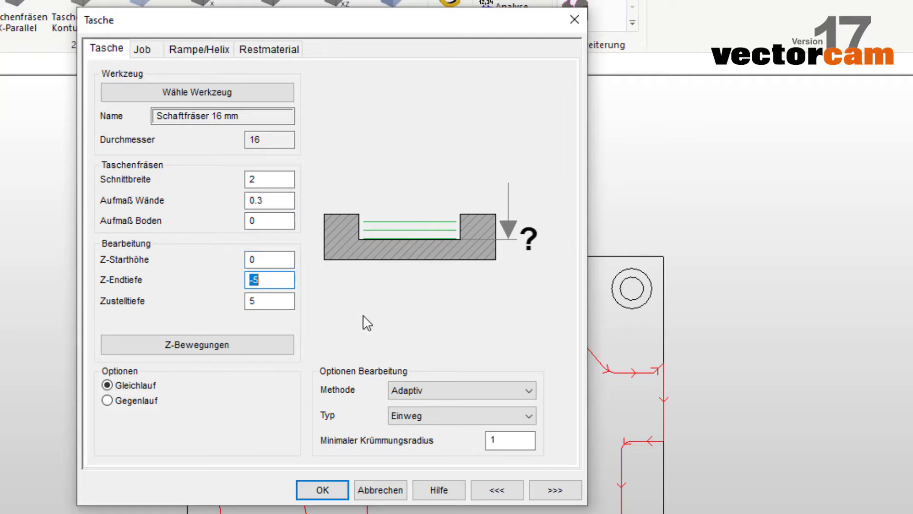
{"action": "type", "text": "-10"}
{"action": "key", "text": "Tab"}
{"action": "type", "text": "10"}
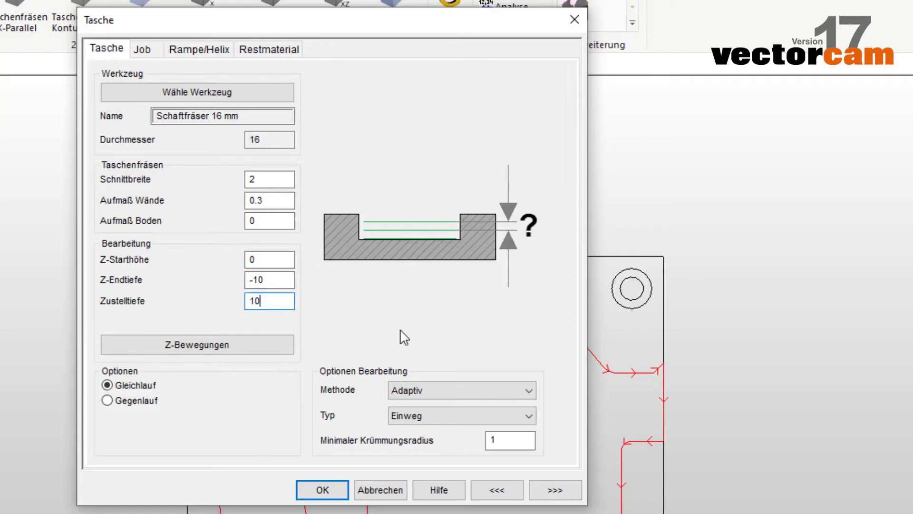
Switch the machining method to Adaptiv and set minimum curvature radius 2
{"action": "key", "text": "Tab"}
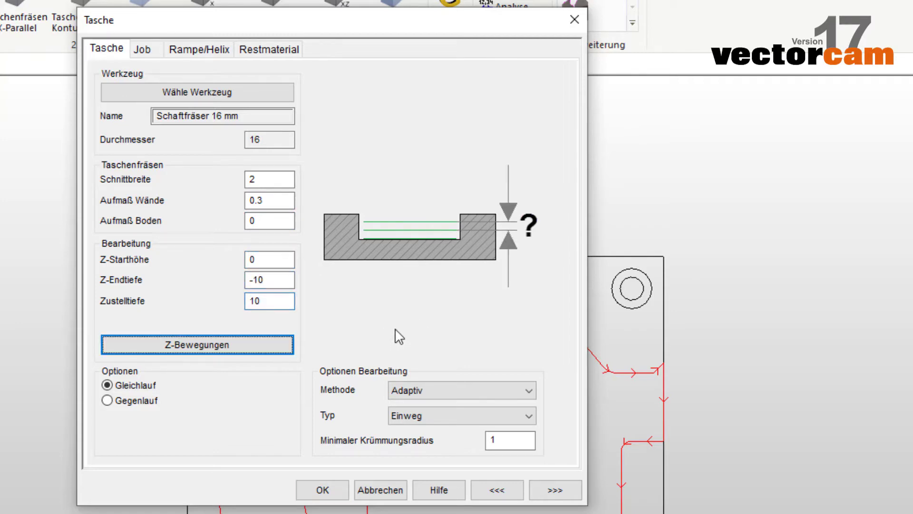
{"action": "key", "text": "Tab"}
{"action": "key", "text": "Tab"}
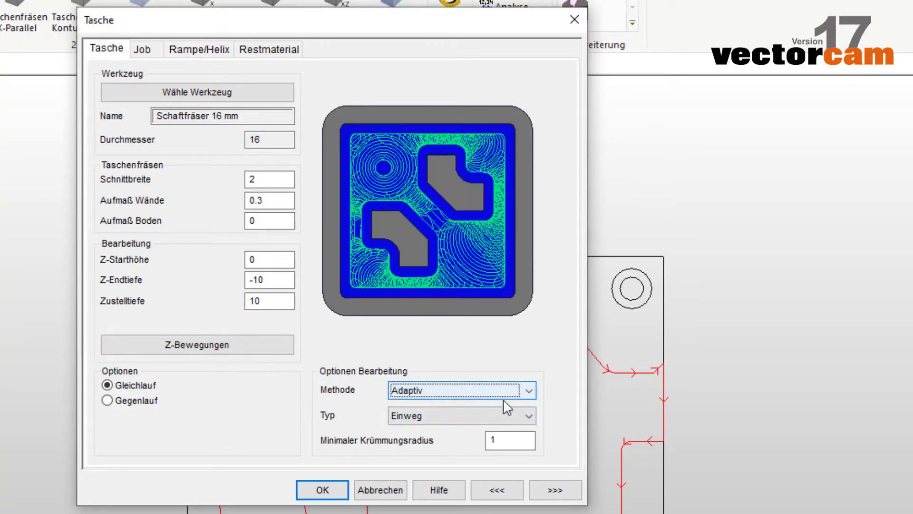
{"action": "left_click", "coordinate": [529, 390]}
{"action": "left_click", "coordinate": [436, 404]}
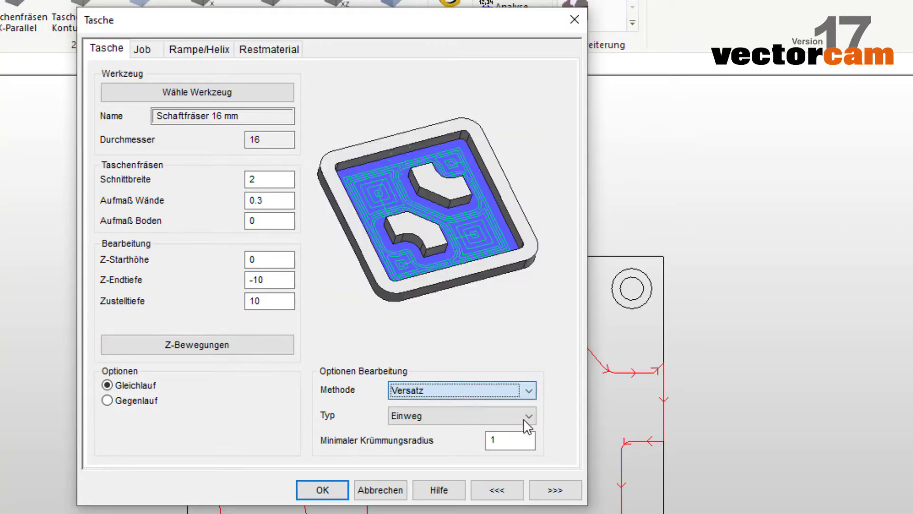
{"action": "left_click", "coordinate": [528, 390]}
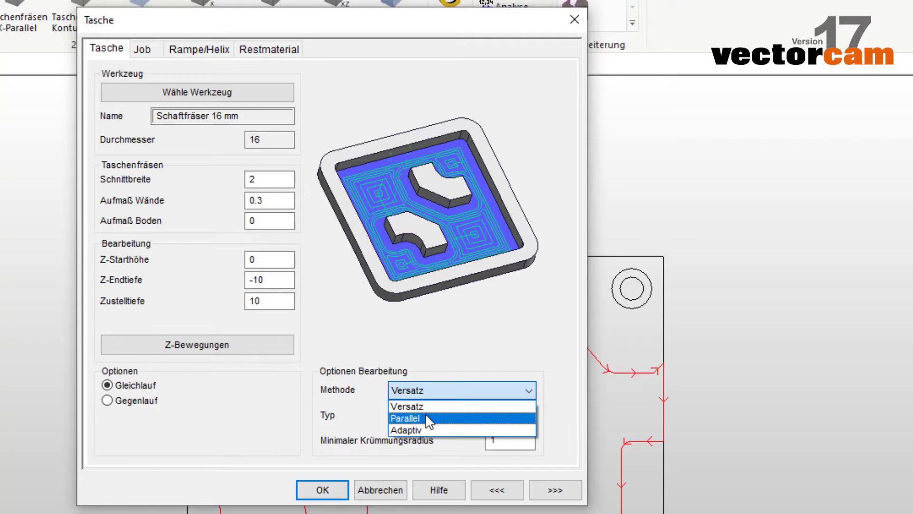
{"action": "left_click", "coordinate": [426, 416]}
{"action": "left_click", "coordinate": [527, 392]}
{"action": "left_click", "coordinate": [438, 429]}
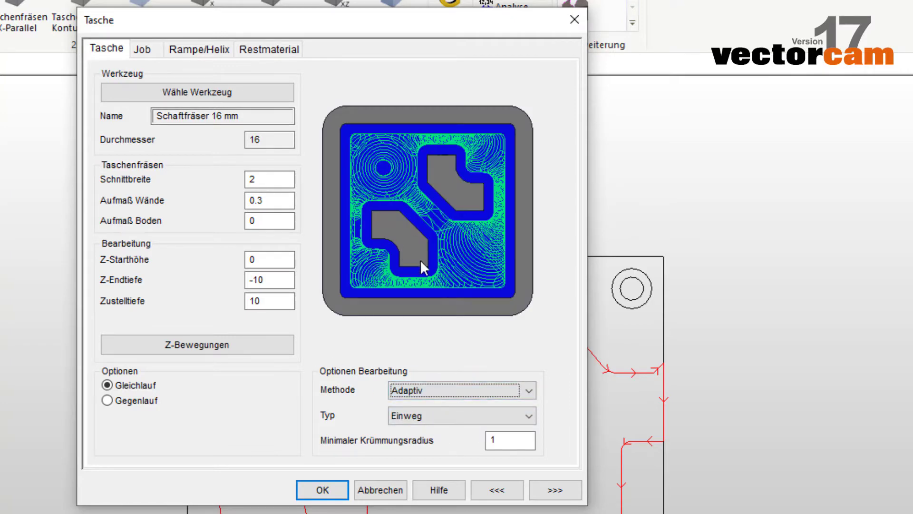
{"action": "double_click", "coordinate": [509, 445]}
{"action": "type", "text": "2"}
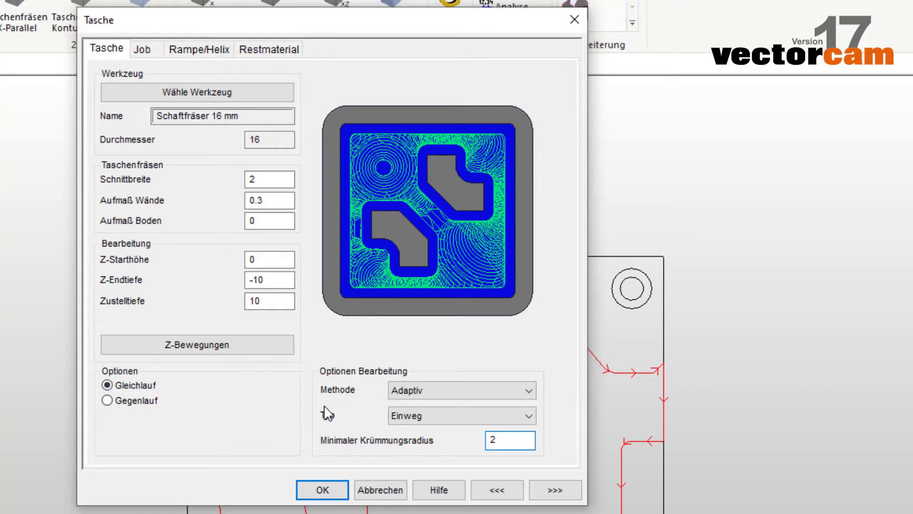
Review feed 550, speed 2500, helix plunge 4° radius 4.8, leaving rest material off
{"action": "left_click", "coordinate": [146, 50]}
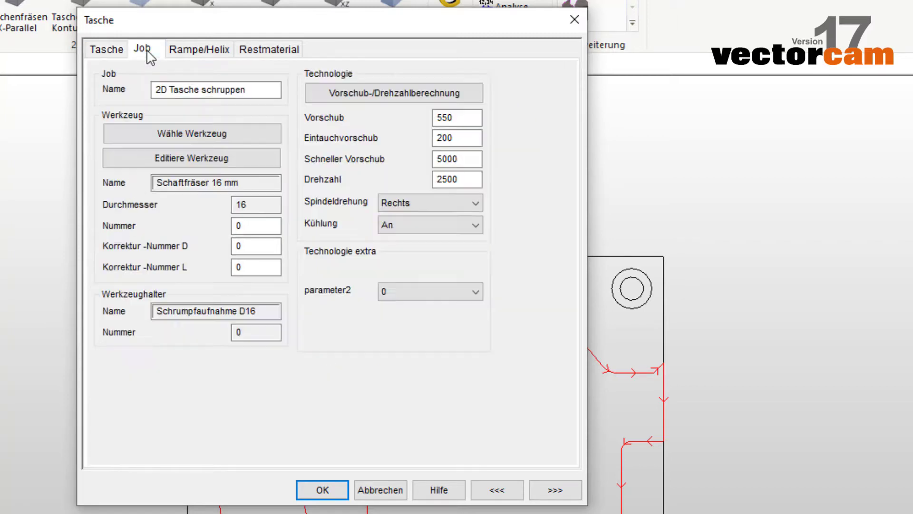
{"action": "double_click", "coordinate": [471, 159]}
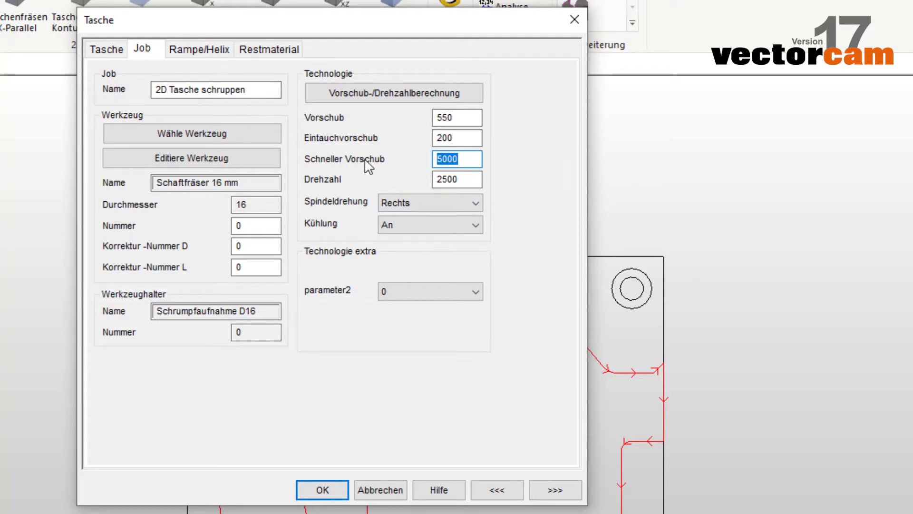
{"action": "left_click", "coordinate": [206, 57]}
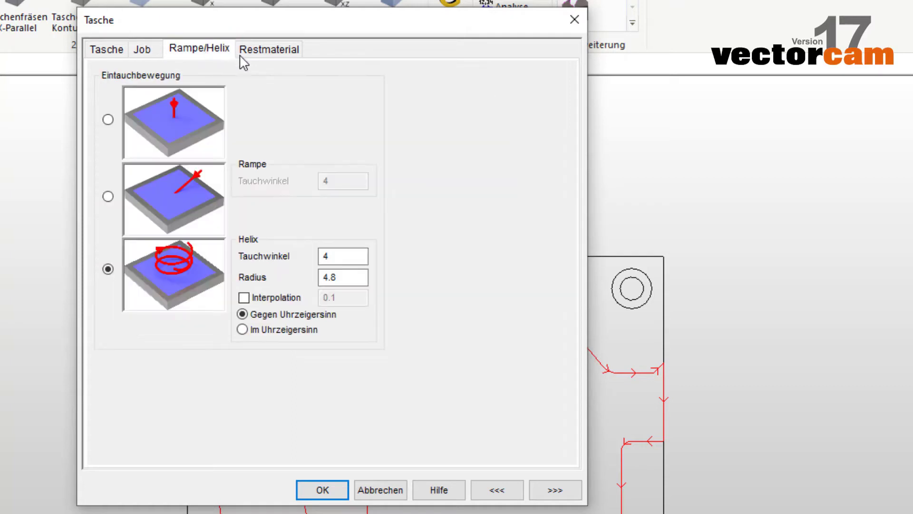
{"action": "left_click", "coordinate": [260, 53]}
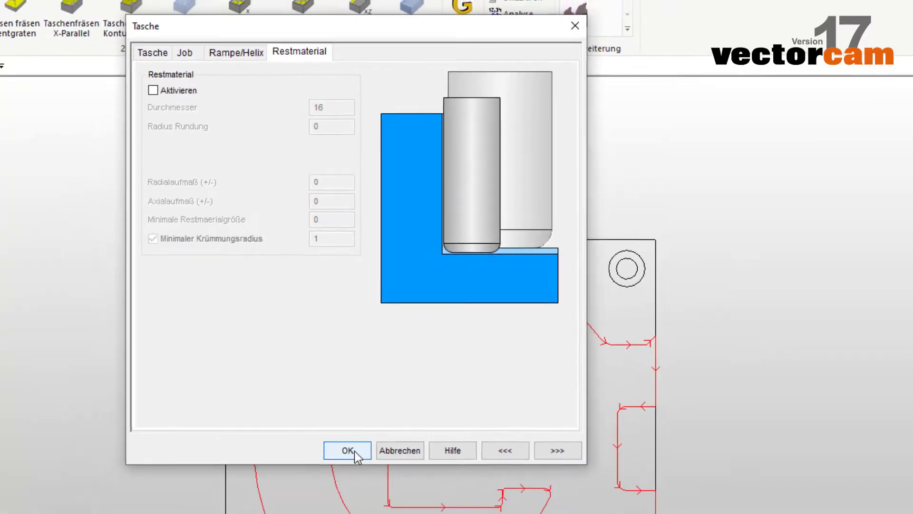
Accept the 16 mm adaptive pocket job as T4 and tilt the view to see its toolpath
{"action": "left_click", "coordinate": [330, 492]}
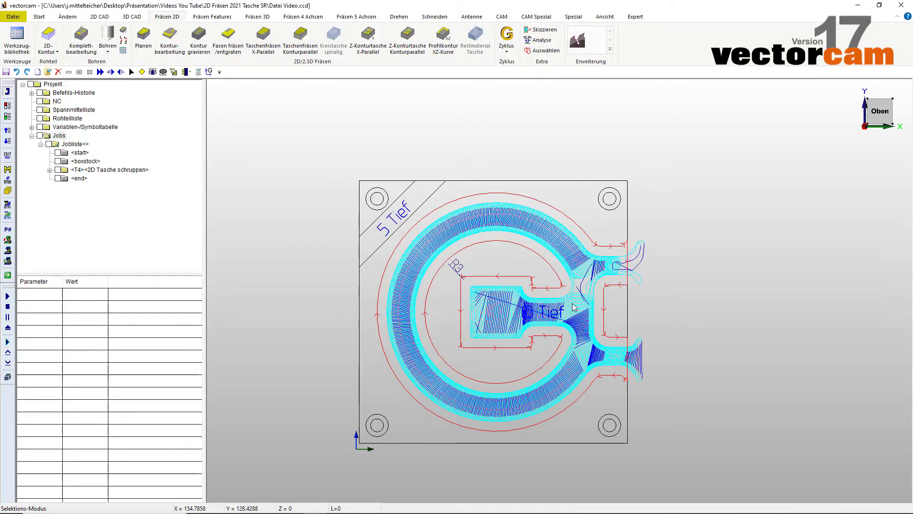
{"action": "scroll", "coordinate": [625, 283], "scroll_direction": "up", "scroll_amount": 3}
{"action": "middle_click_drag", "start_coordinate": [535, 199], "coordinate": [586, 269]}
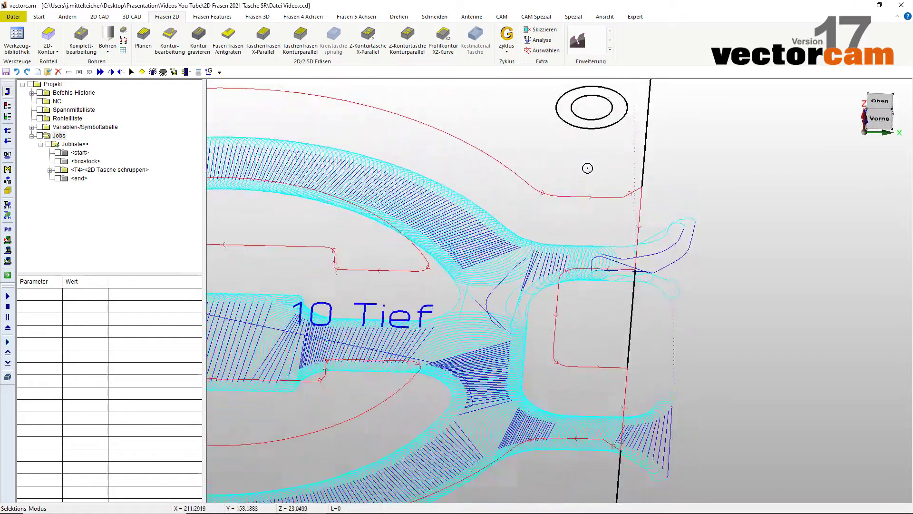
{"action": "scroll", "coordinate": [586, 269], "scroll_direction": "down", "scroll_amount": 3}
Check the generated toolpath's properties, then zoom back to the top view
{"action": "left_click", "coordinate": [604, 268]}
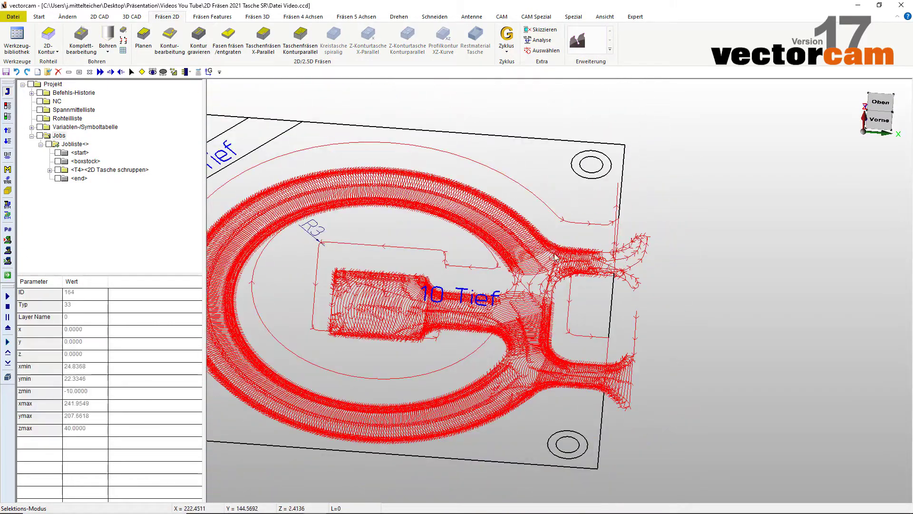
{"action": "left_click", "coordinate": [671, 265]}
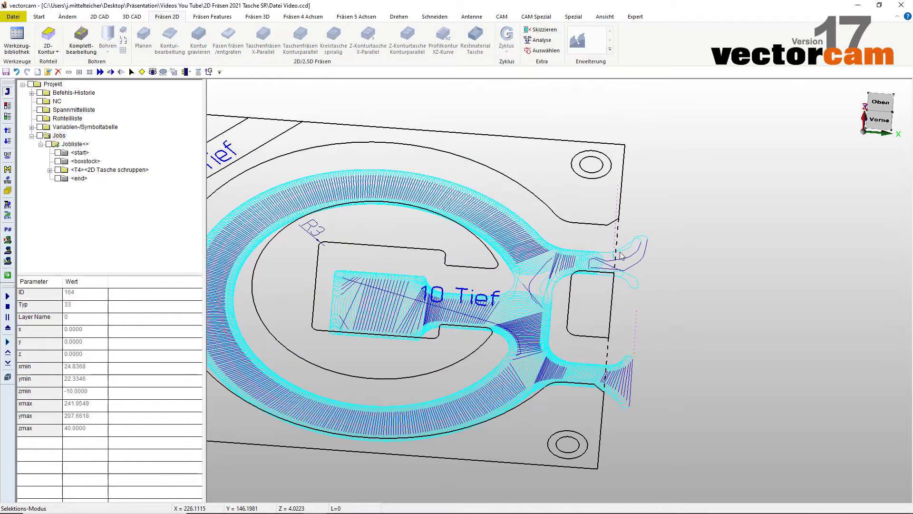
{"action": "scroll", "coordinate": [559, 293], "scroll_direction": "down", "scroll_amount": 2}
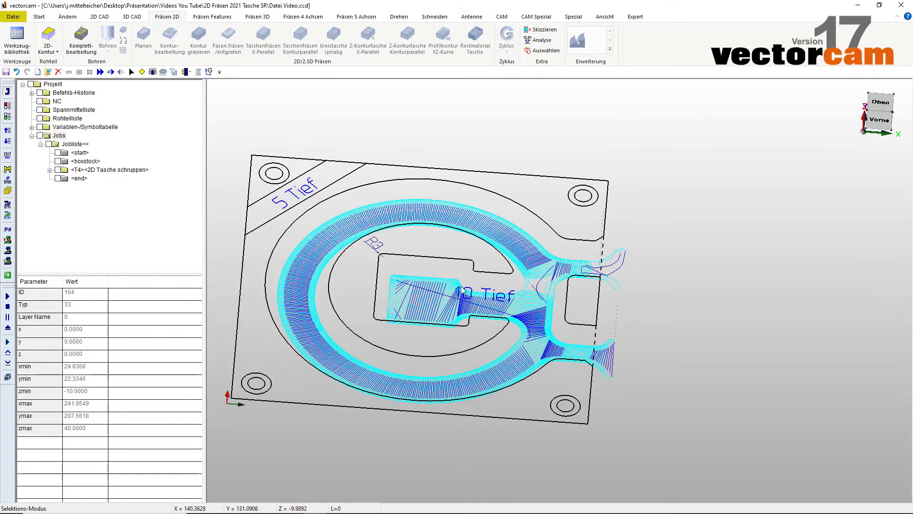
{"action": "scroll", "coordinate": [529, 295], "scroll_direction": "down", "scroll_amount": 1}
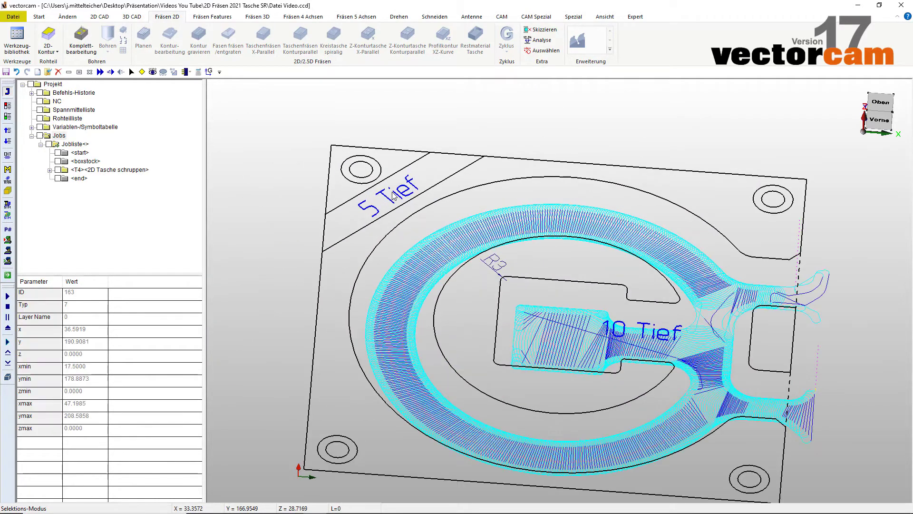
{"action": "scroll", "coordinate": [351, 210], "scroll_direction": "up", "scroll_amount": 2}
{"action": "scroll", "coordinate": [351, 209], "scroll_direction": "up", "scroll_amount": 1}
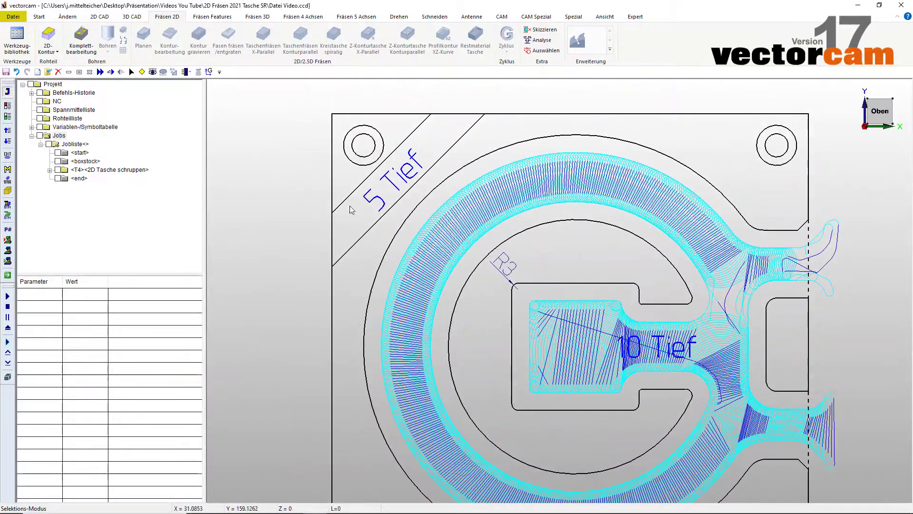
Make the left and top plate-edge segments at the 5 Tief corner dashed
{"action": "left_click", "coordinate": [333, 228]}
{"action": "left_click", "coordinate": [456, 115]}
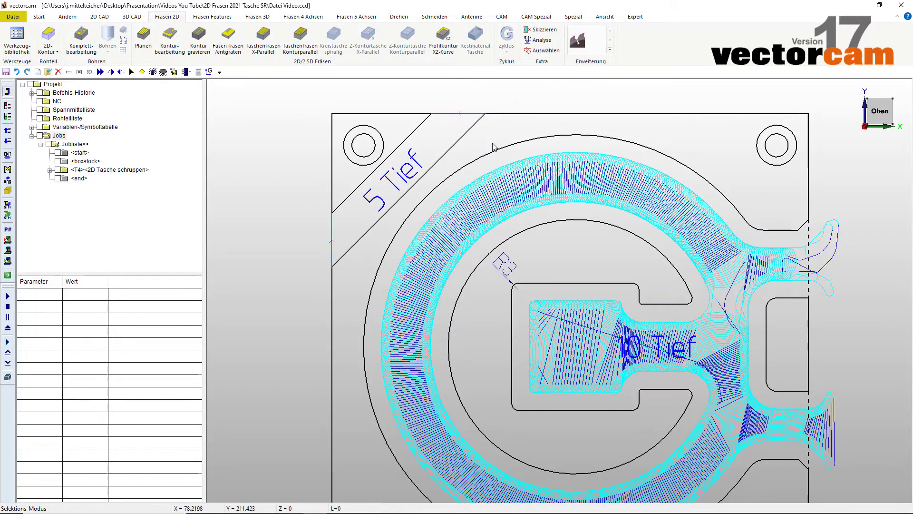
{"action": "right_click", "coordinate": [490, 145]}
{"action": "left_click", "coordinate": [590, 269]}
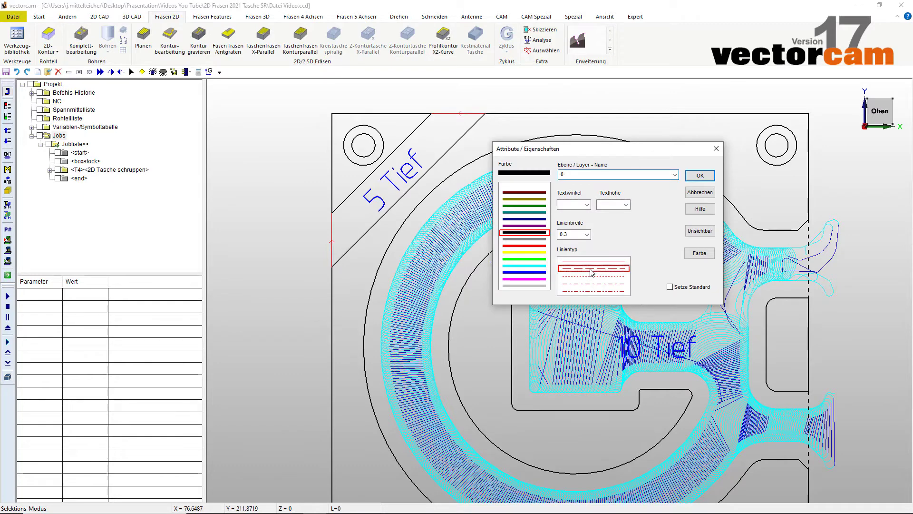
{"action": "left_click", "coordinate": [699, 175]}
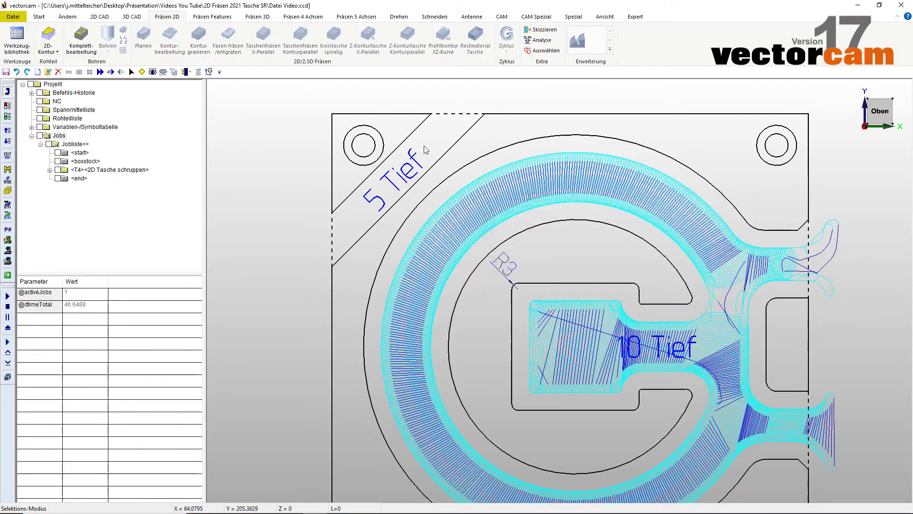
Chain the 5 Tief triangle outline: top edge, left edge and diagonal
{"action": "left_click", "coordinate": [465, 114]}
{"action": "left_click", "coordinate": [366, 231]}
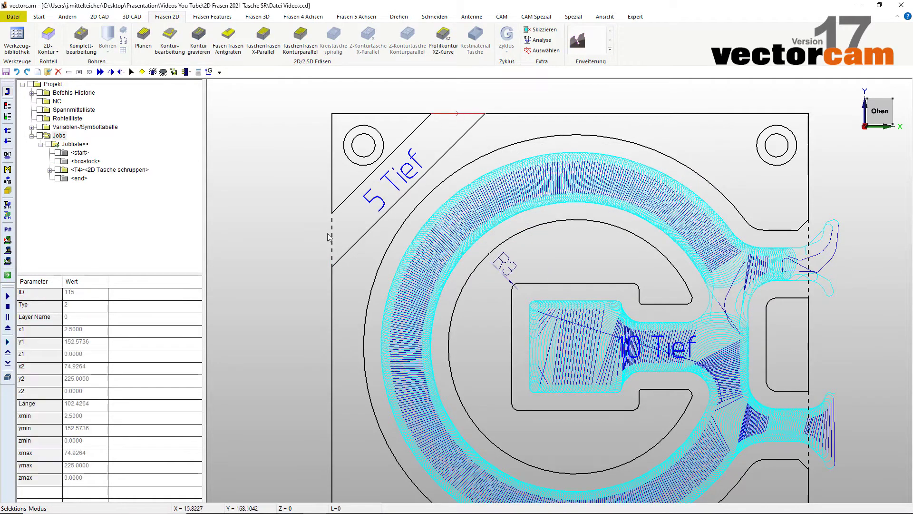
{"action": "left_click", "coordinate": [410, 135]}
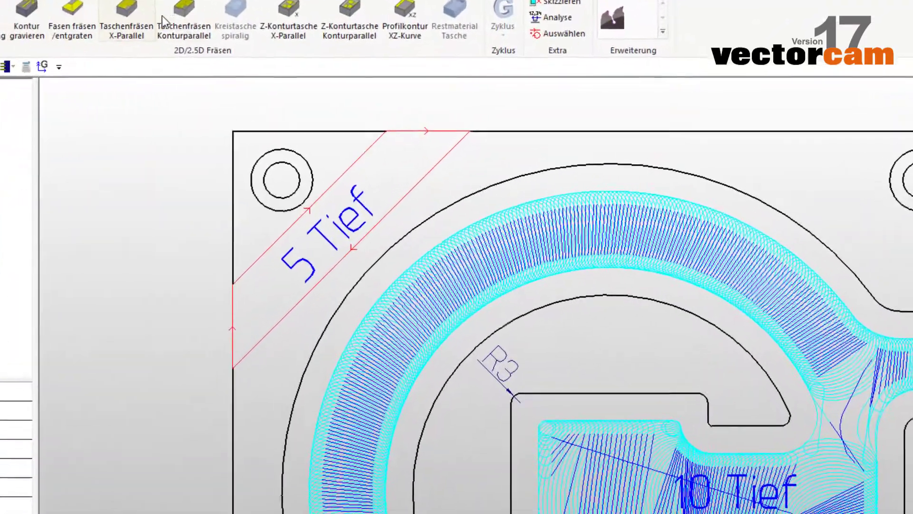
Start a pocket roughing job on the 5 Tief outline with the 10 mm Schaftfräser
{"action": "left_click", "coordinate": [213, 21]}
{"action": "left_click", "coordinate": [309, 97]}
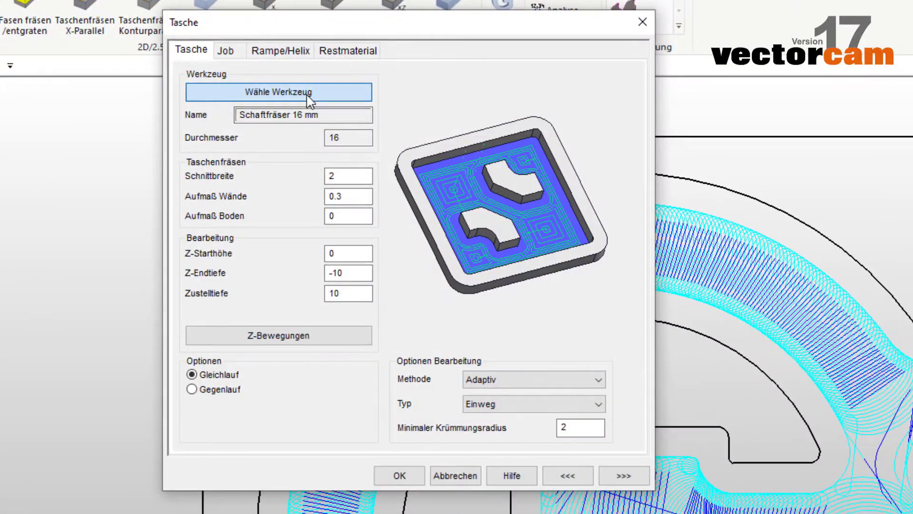
{"action": "double_click", "coordinate": [439, 329]}
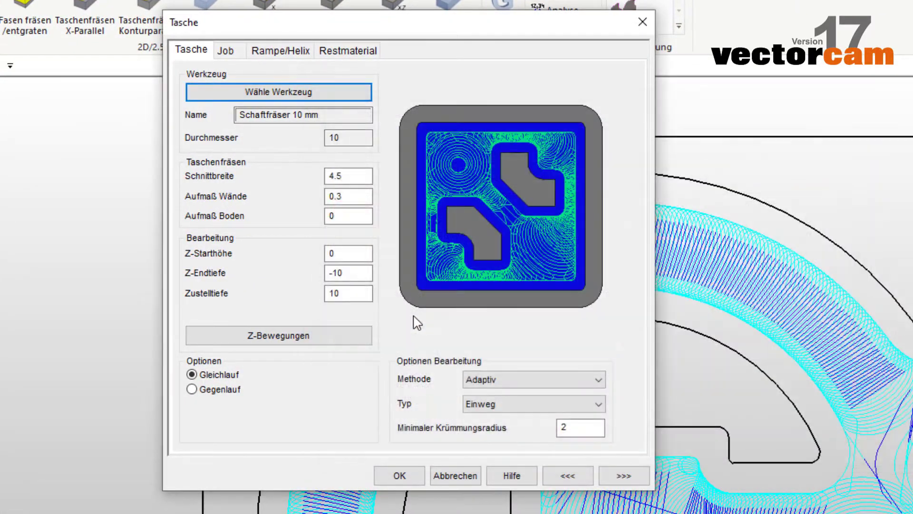
Set final depth -5, step-down 5 and cut width 1, then accept to generate T5
{"action": "left_click", "coordinate": [351, 196]}
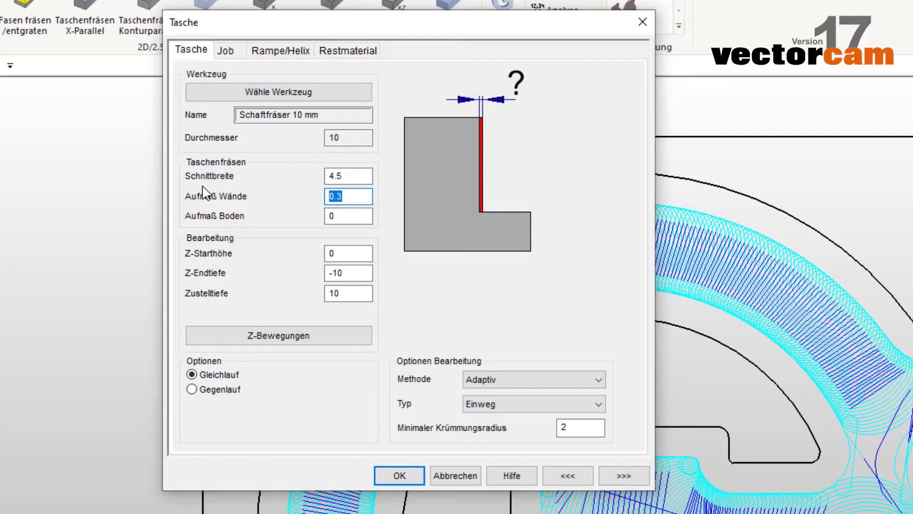
{"action": "type", "text": "0"}
{"action": "key", "text": "Tab"}
{"action": "key", "text": "Tab"}
{"action": "key", "text": "Tab"}
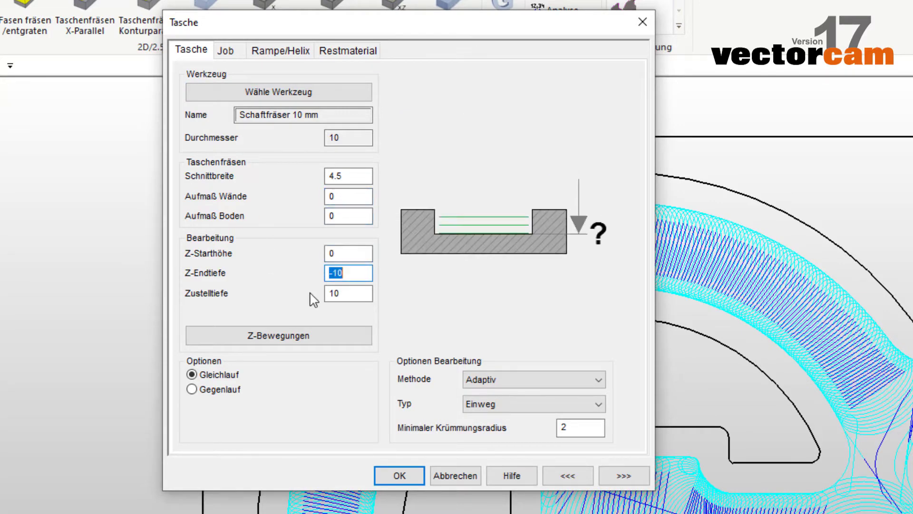
{"action": "type", "text": "-5"}
{"action": "key", "text": "Tab"}
{"action": "key", "text": "Tab"}
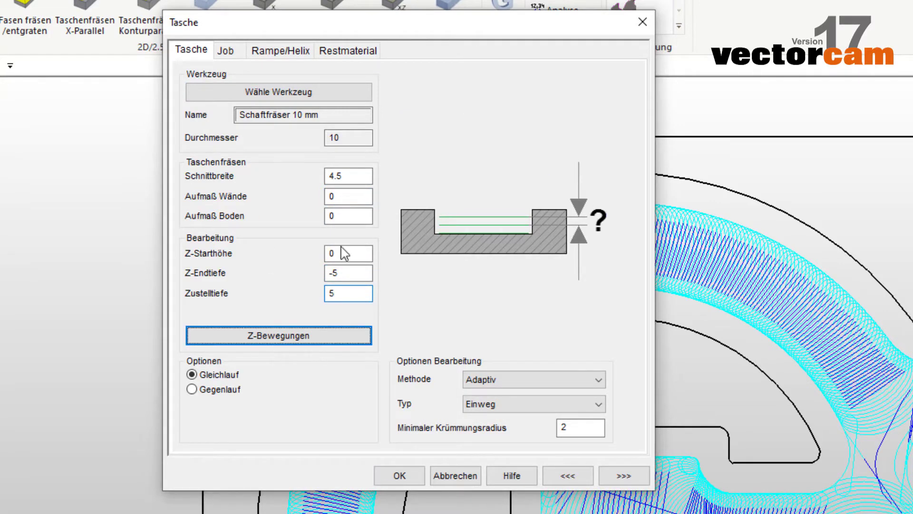
{"action": "left_click", "coordinate": [362, 176]}
{"action": "type", "text": "1"}
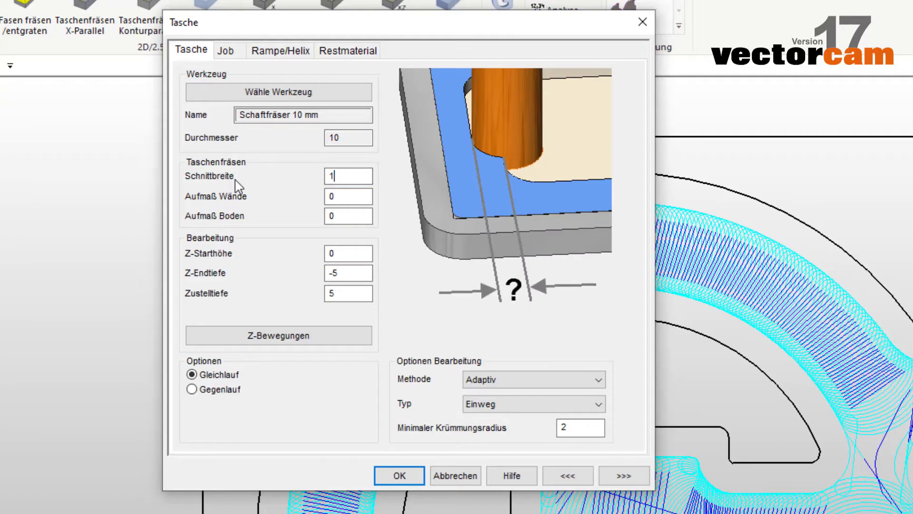
{"action": "key", "text": "Tab"}
{"action": "key", "text": "Tab"}
{"action": "key", "text": "Tab"}
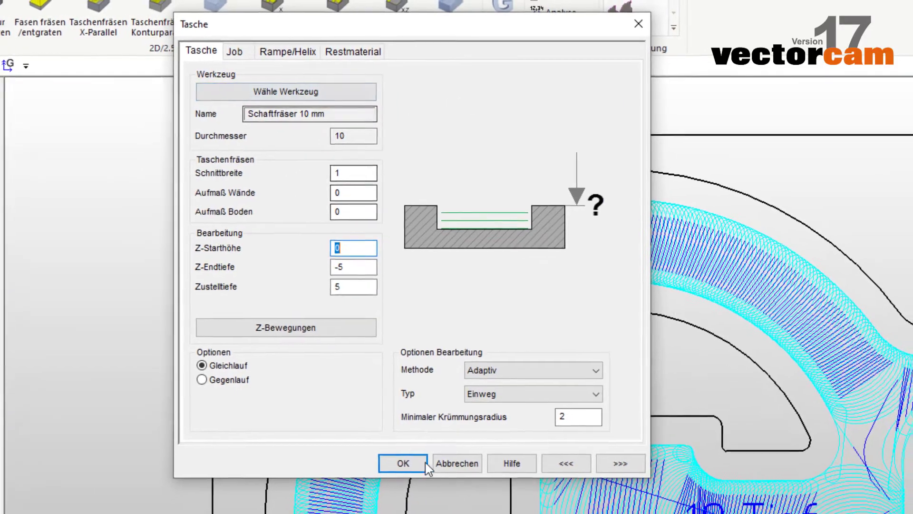
{"action": "left_click", "coordinate": [423, 464]}
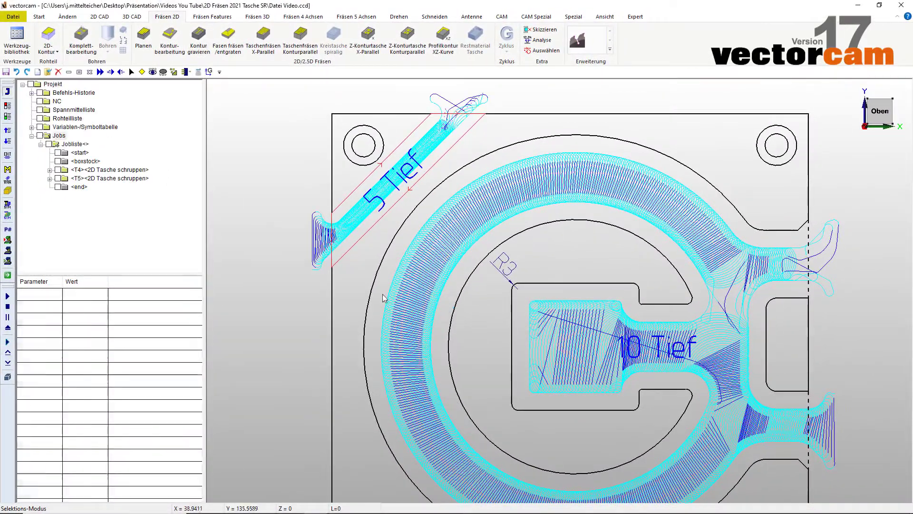
Clear the contour selection and zoom around the R3 corner to review both roughing toolpaths
{"action": "key", "text": "Escape"}
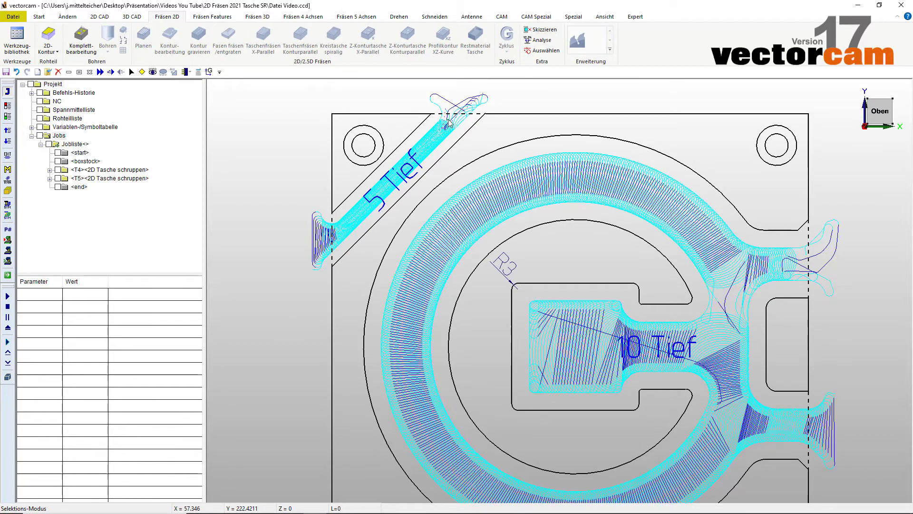
{"action": "scroll", "coordinate": [437, 174], "scroll_direction": "down", "scroll_amount": 1}
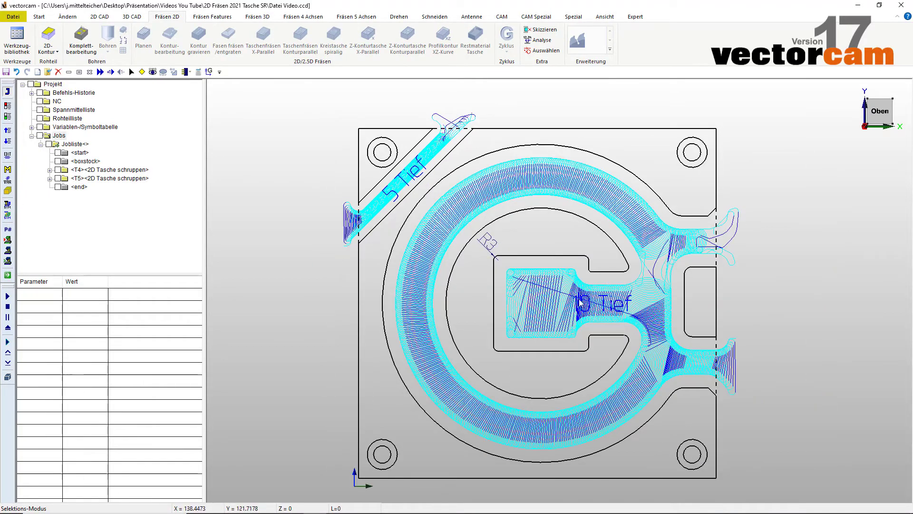
{"action": "scroll", "coordinate": [480, 256], "scroll_direction": "up", "scroll_amount": 1}
{"action": "scroll", "coordinate": [474, 259], "scroll_direction": "up", "scroll_amount": 1}
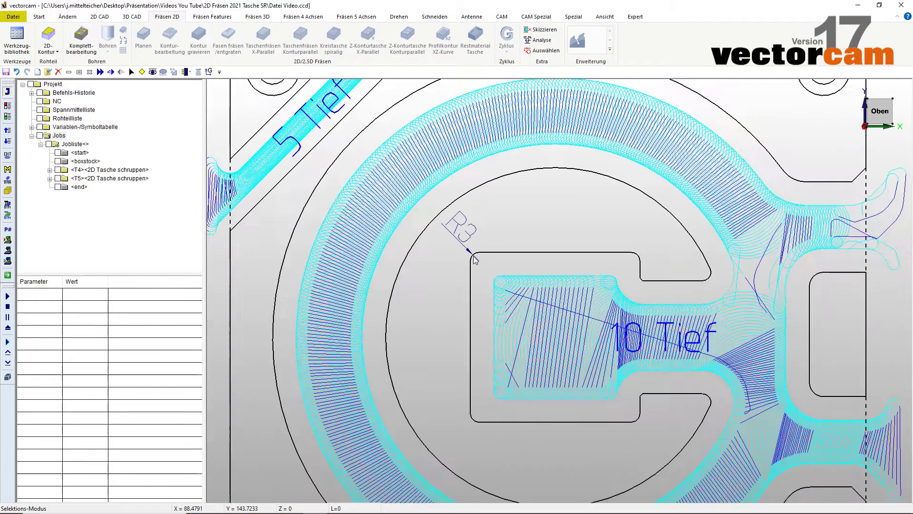
{"action": "scroll", "coordinate": [474, 259], "scroll_direction": "down", "scroll_amount": 1}
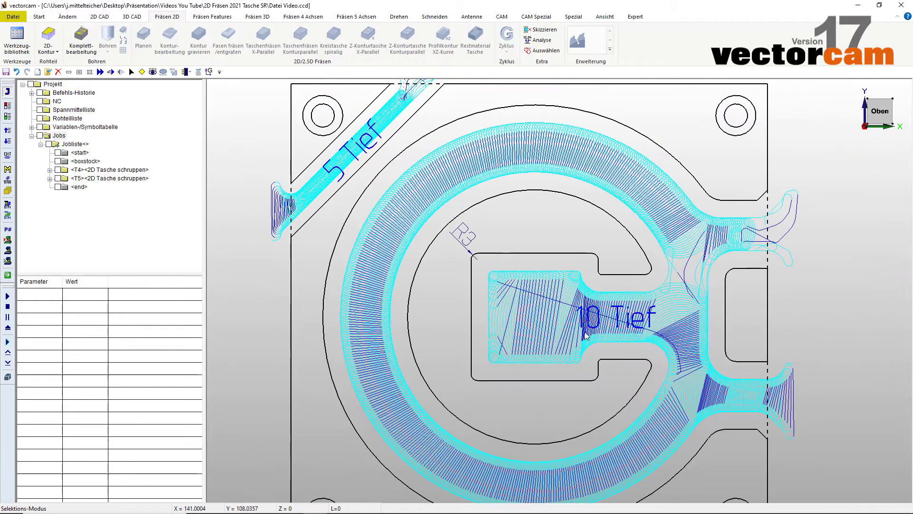
Reselect the T4 job's two C-shaped pocket contours with 'Selektiere Geometrie dieses Jobs'
{"action": "right_click", "coordinate": [134, 170]}
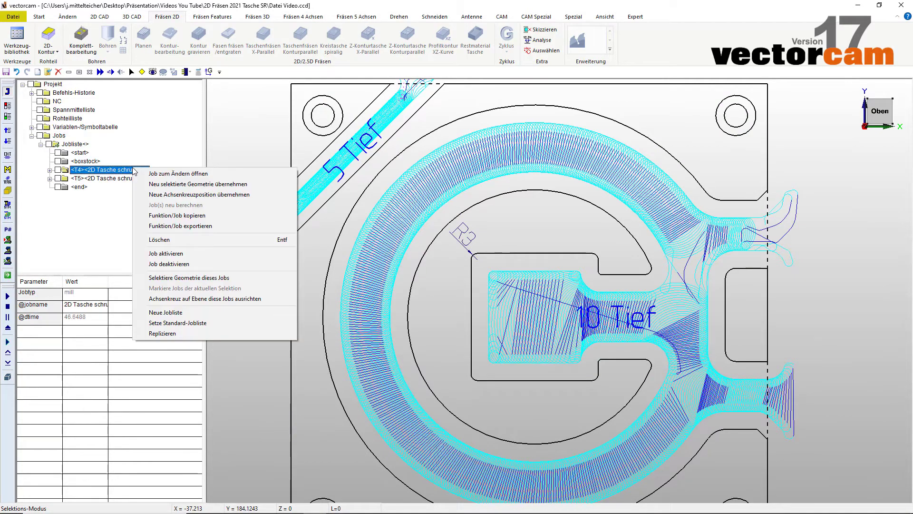
{"action": "left_click", "coordinate": [215, 278]}
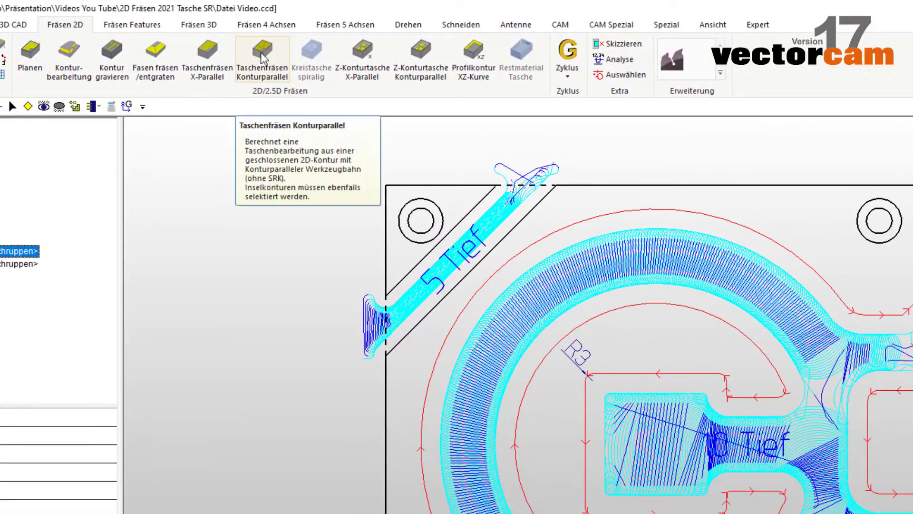
Start a contour-parallel pocket job with the 5 mm end mill: 0.5 cut width, 0.3 wall allowance, -10 depth
{"action": "left_click", "coordinate": [261, 53]}
{"action": "left_click", "coordinate": [373, 129]}
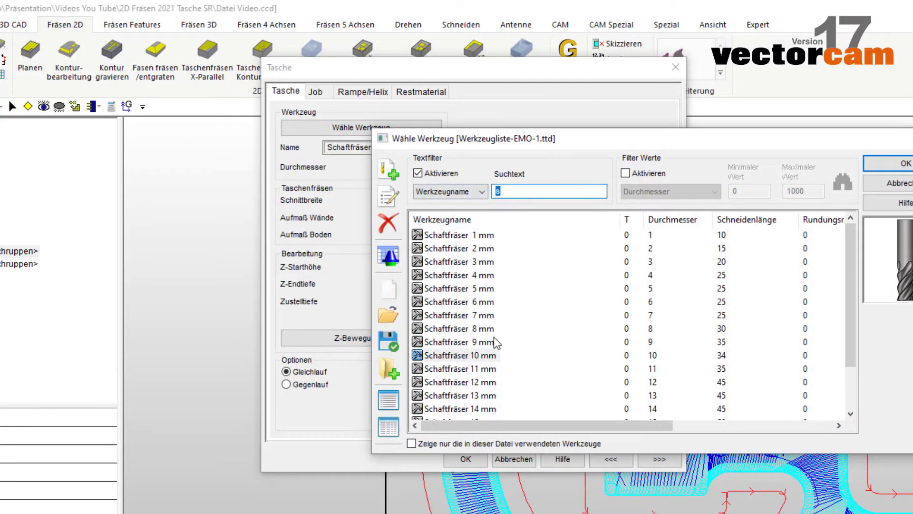
{"action": "double_click", "coordinate": [478, 293]}
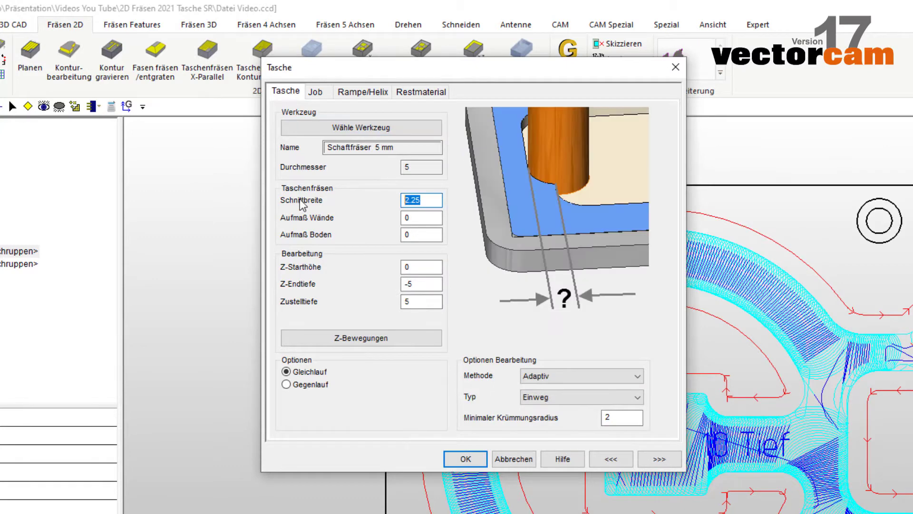
{"action": "key", "text": "Tab"}
{"action": "type", "text": ",3"}
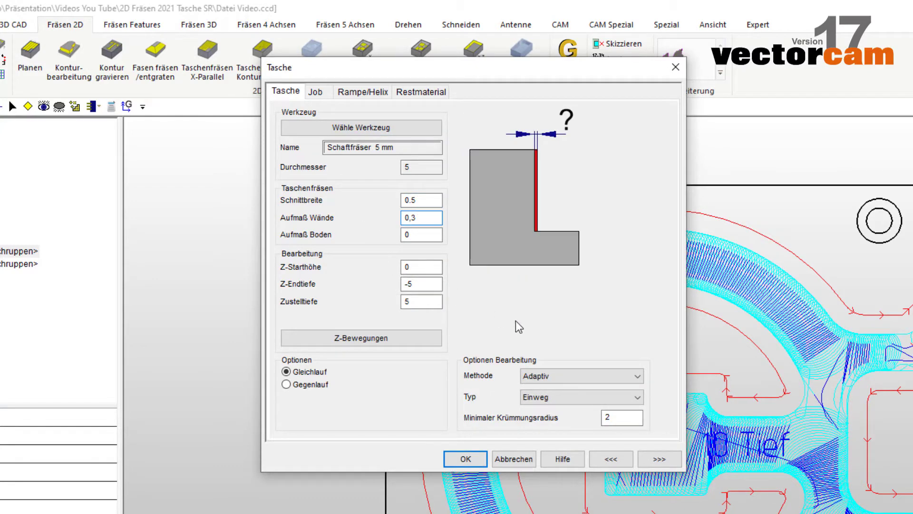
{"action": "key", "text": "Tab"}
{"action": "key", "text": "Tab"}
{"action": "key", "text": "Tab"}
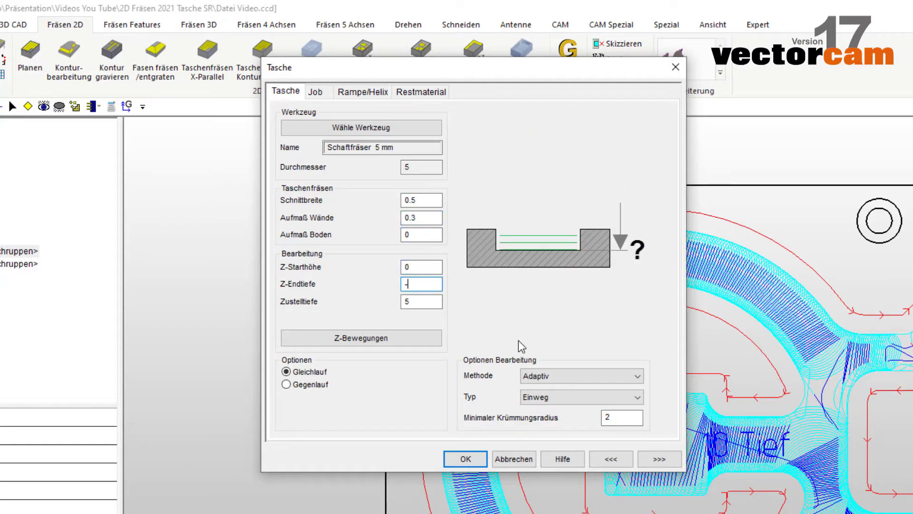
{"action": "type", "text": "10"}
{"action": "key", "text": "Tab"}
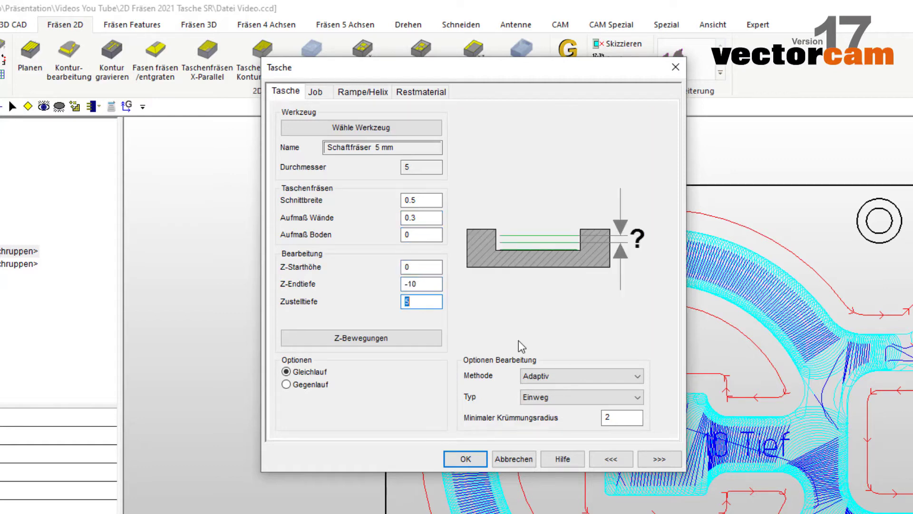
{"action": "key", "text": "Tab"}
{"action": "key", "text": "Tab"}
{"action": "key", "text": "Tab"}
{"action": "key", "text": "Tab"}
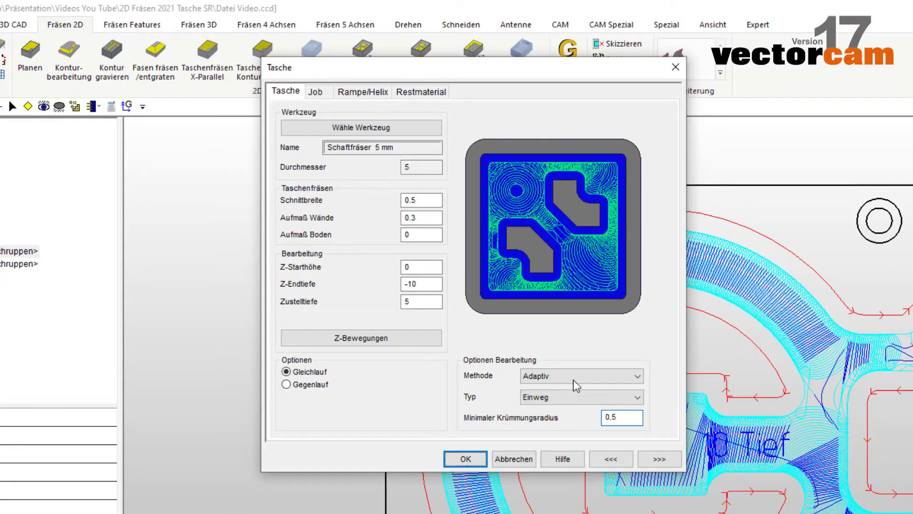
Enable rest-material machining after a 16 mm tool with 0.3 radial allowance
{"action": "left_click", "coordinate": [316, 93]}
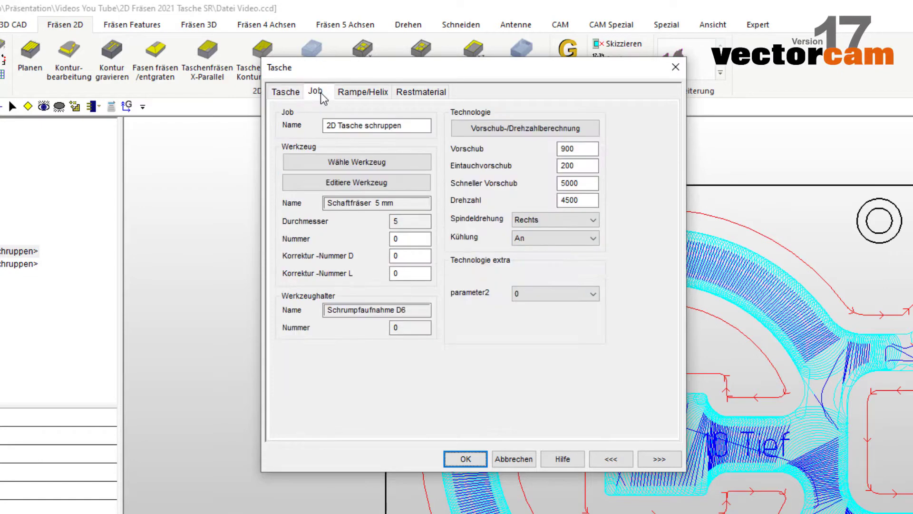
{"action": "left_click", "coordinate": [351, 94]}
{"action": "left_click", "coordinate": [402, 98]}
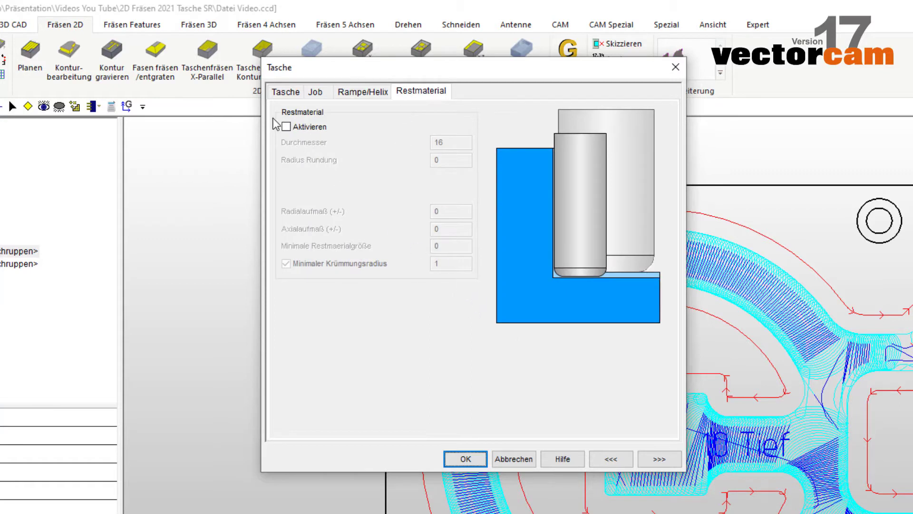
{"action": "left_click", "coordinate": [286, 127]}
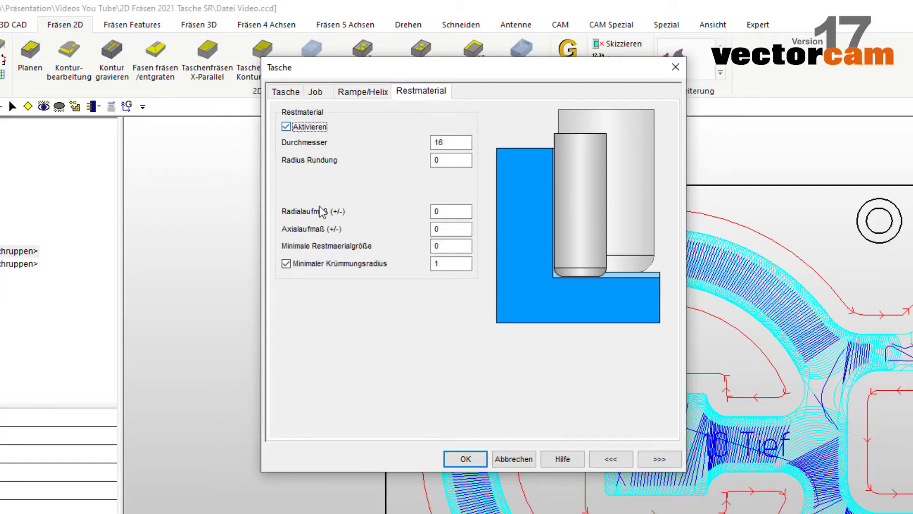
{"action": "left_click", "coordinate": [447, 144]}
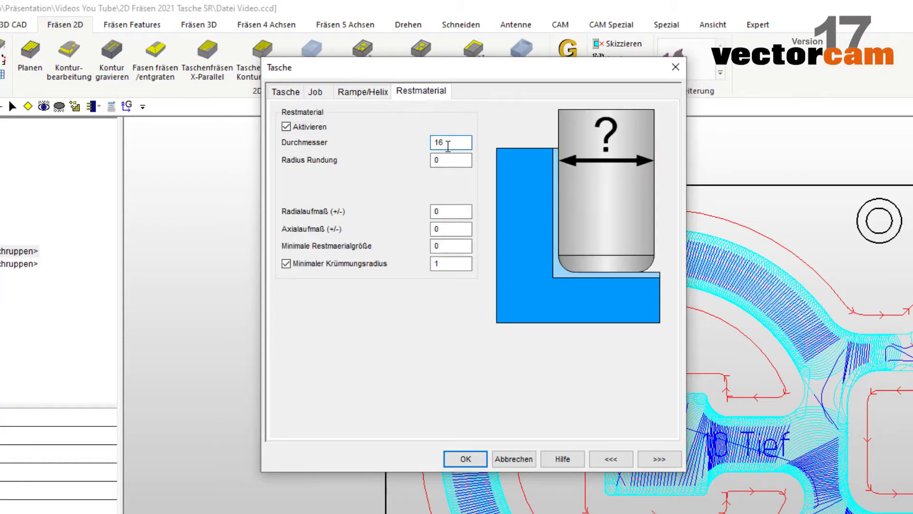
{"action": "left_click", "coordinate": [447, 159]}
{"action": "left_click", "coordinate": [447, 211]}
{"action": "type", "text": ",3"}
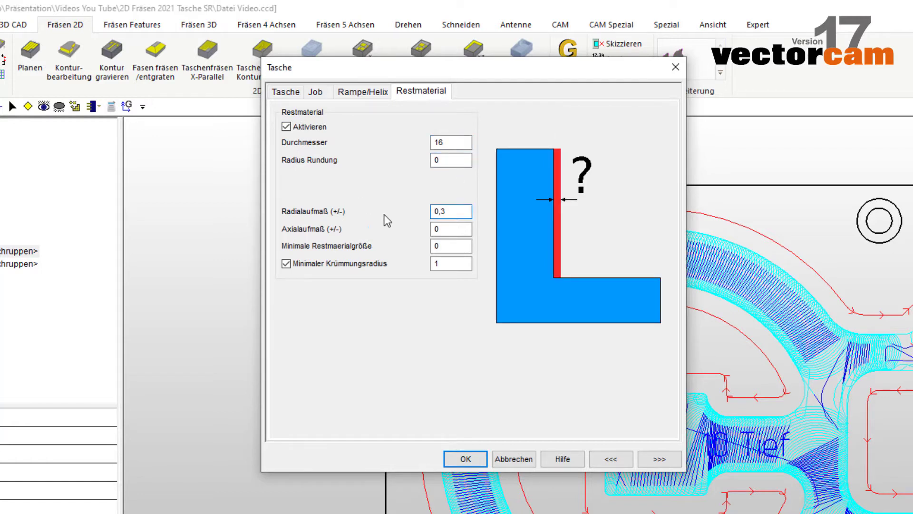
{"action": "key", "text": "Tab"}
{"action": "key", "text": "Tab"}
{"action": "key", "text": "Tab"}
{"action": "key", "text": "Tab"}
{"action": "type", "text": "2"}
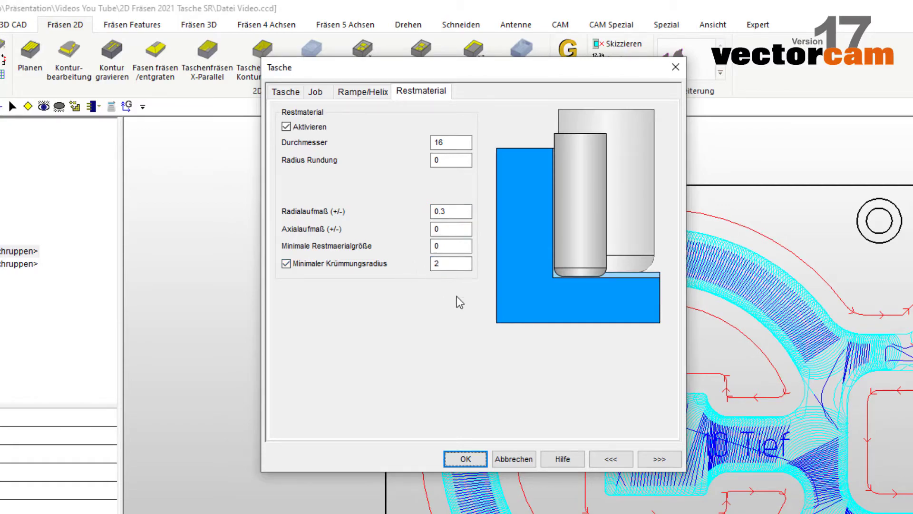
Create the T6 2D Tasche schruppen rest-material job and zoom in to check the R3 corner
{"action": "left_click", "coordinate": [461, 478]}
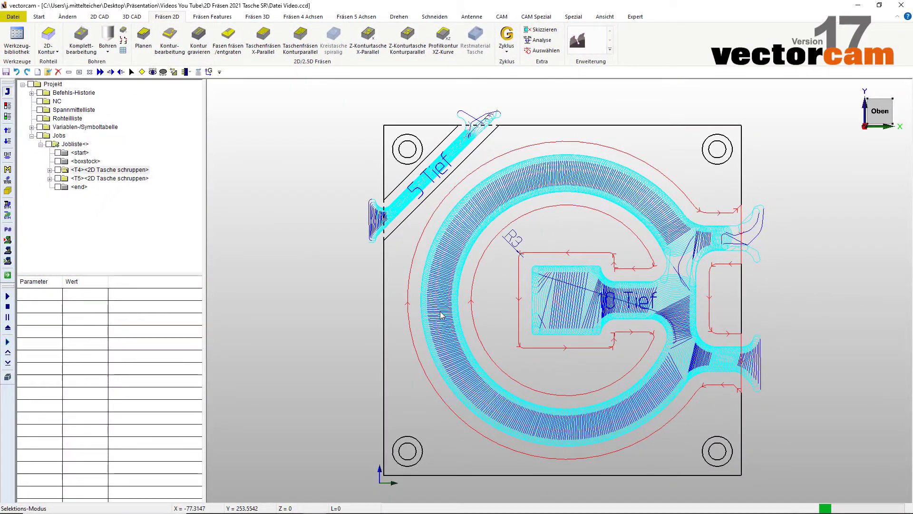
{"action": "scroll", "coordinate": [530, 256], "scroll_direction": "up", "scroll_amount": 5}
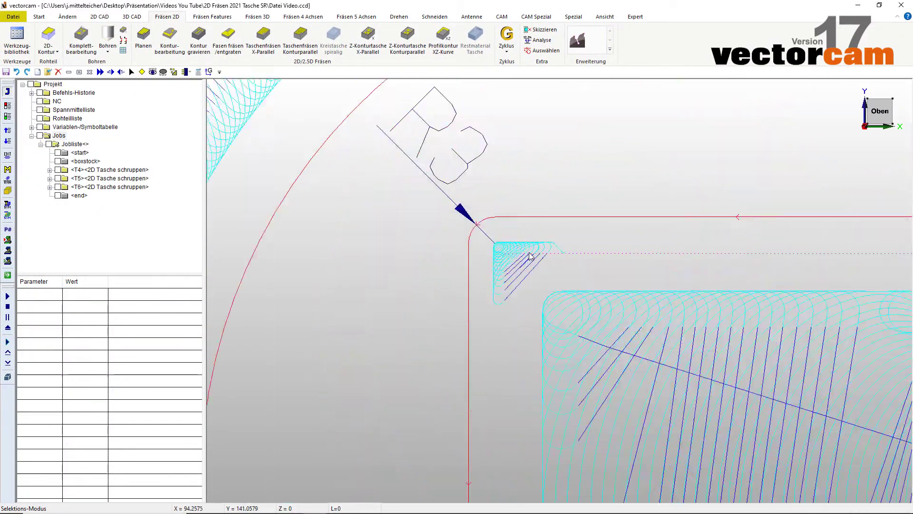
{"action": "scroll", "coordinate": [529, 259], "scroll_direction": "down", "scroll_amount": 5}
{"action": "scroll", "coordinate": [529, 259], "scroll_direction": "down", "scroll_amount": 1}
Orbit the part, show the stock shaded, and return to the top view
{"action": "mouse_move", "coordinate": [529, 260]}
{"action": "middle_mouse_down"}
{"action": "mouse_move", "coordinate": [526, 184]}
{"action": "mouse_move", "coordinate": [652, 138]}
{"action": "mouse_move", "coordinate": [551, 217]}
{"action": "mouse_move", "coordinate": [555, 188]}
{"action": "mouse_move", "coordinate": [470, 251]}
{"action": "middle_mouse_up"}
{"action": "scroll", "coordinate": [555, 188], "scroll_direction": "down", "scroll_amount": 2}
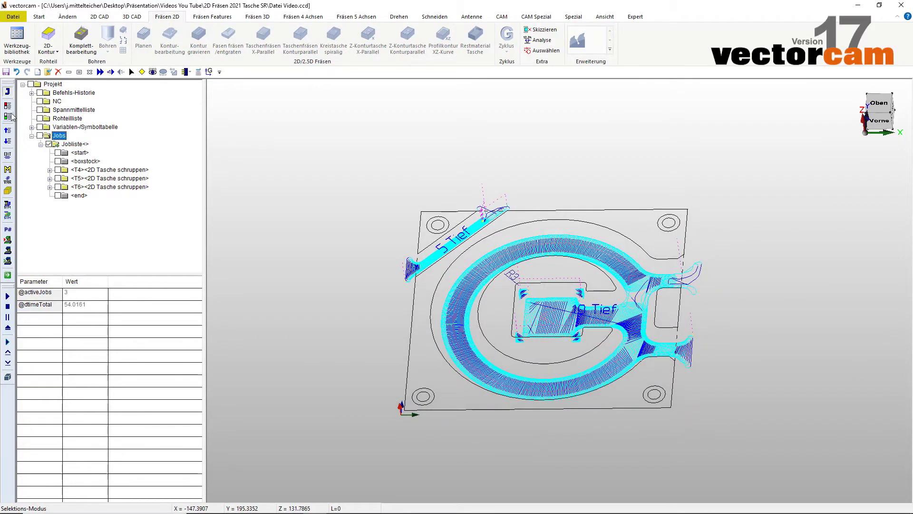
{"action": "key", "text": "End"}
{"action": "key", "text": "F5"}
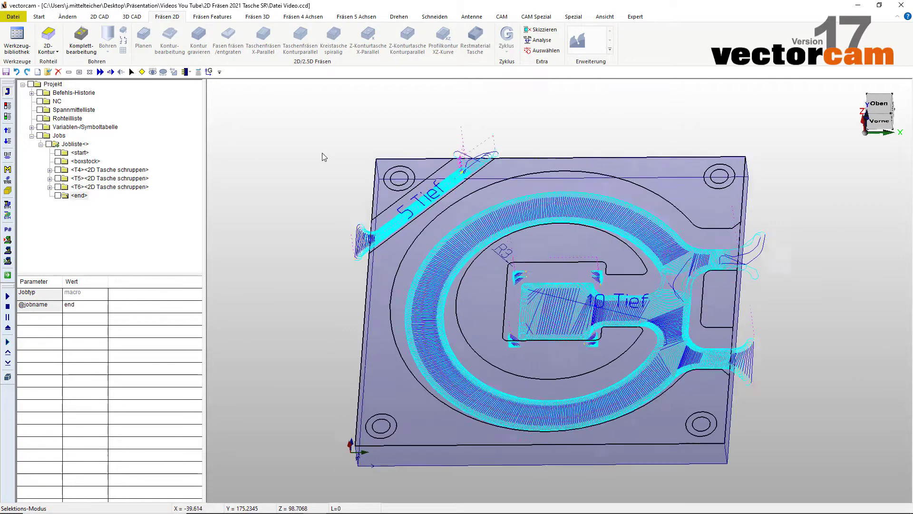
Tile the drawings side by side, maximise Datei Video-1, and turn it to a top view
{"action": "left_click", "coordinate": [600, 18]}
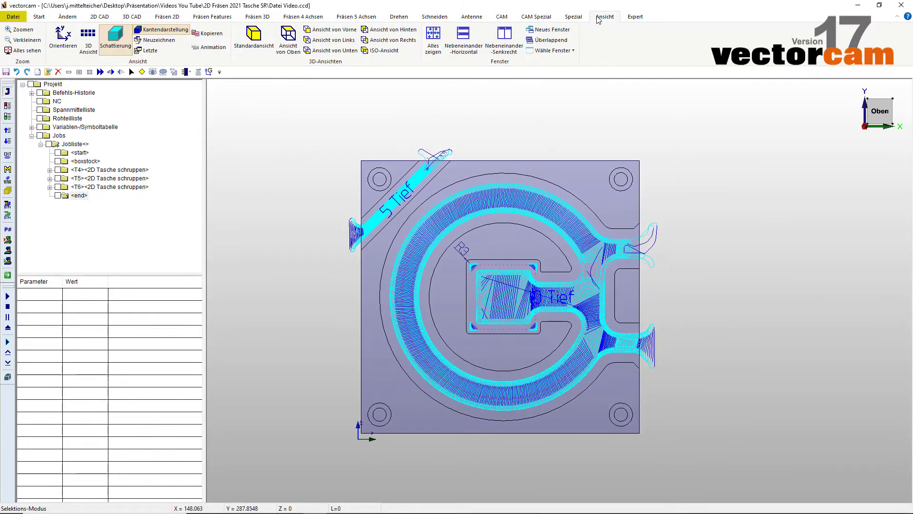
{"action": "left_click", "coordinate": [505, 43]}
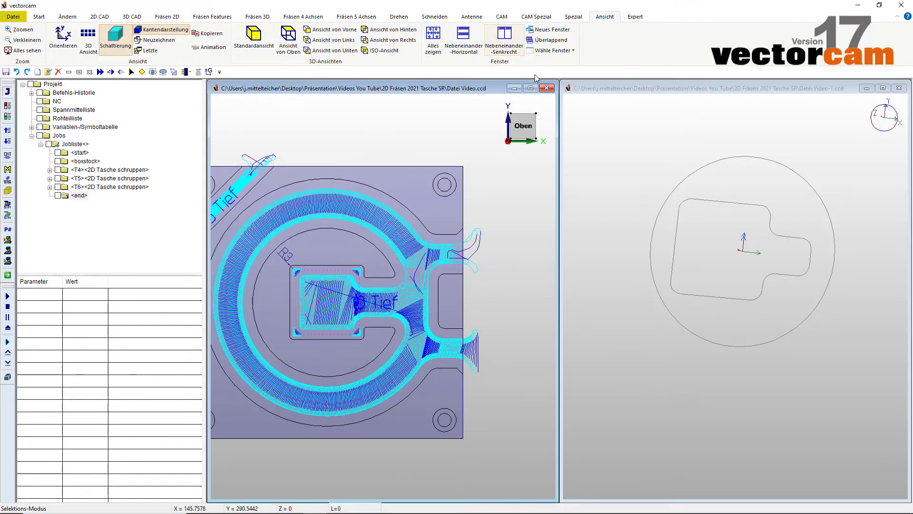
{"action": "left_click", "coordinate": [882, 88]}
{"action": "scroll", "coordinate": [516, 262], "scroll_direction": "up", "scroll_amount": 2}
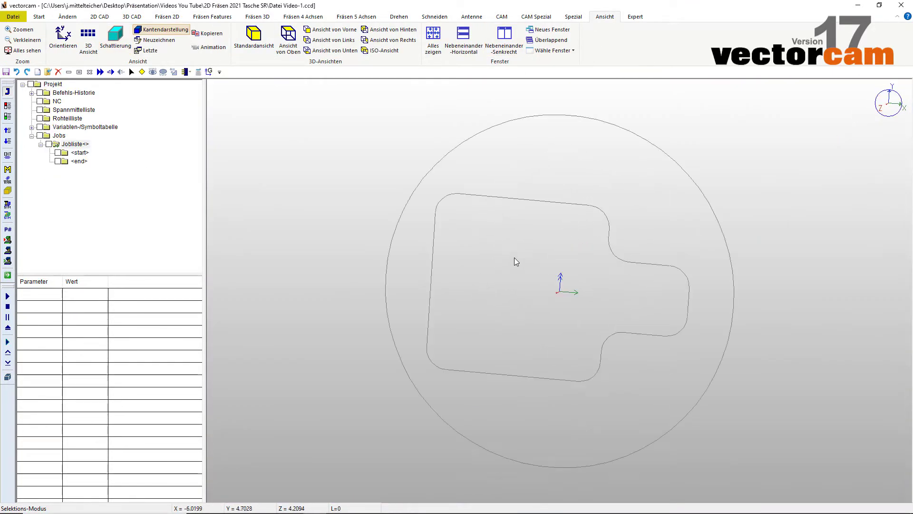
{"action": "middle_click_drag", "start_coordinate": [516, 261], "coordinate": [557, 274]}
Give the outer circle a dashed line type
{"action": "left_click", "coordinate": [579, 204]}
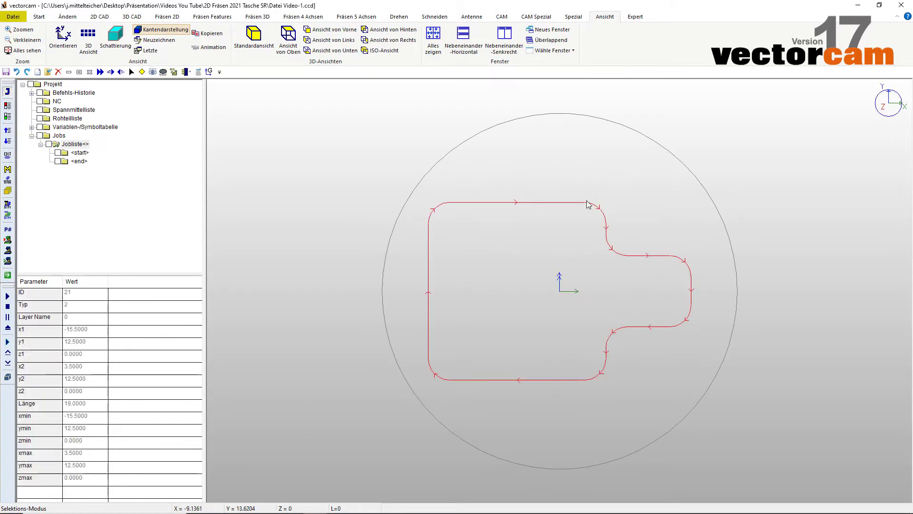
{"action": "key", "text": "Escape"}
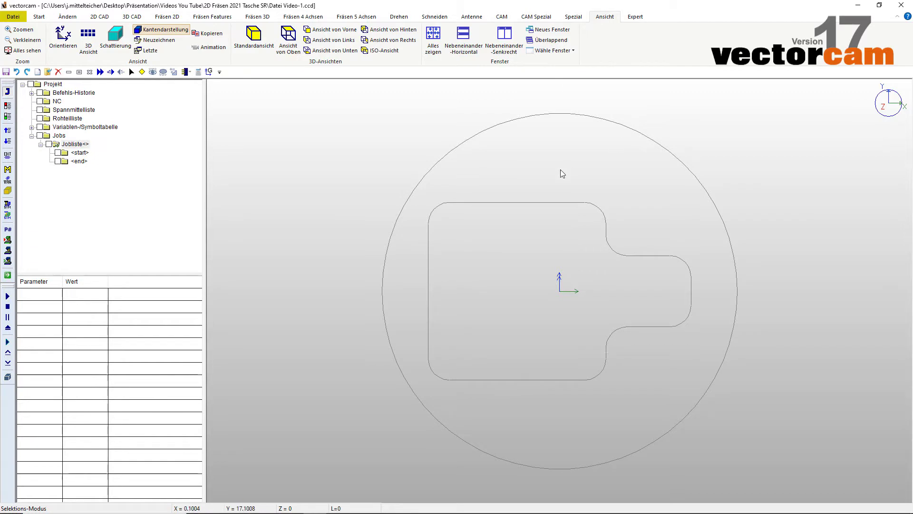
{"action": "scroll", "coordinate": [568, 204], "scroll_direction": "down", "scroll_amount": 3}
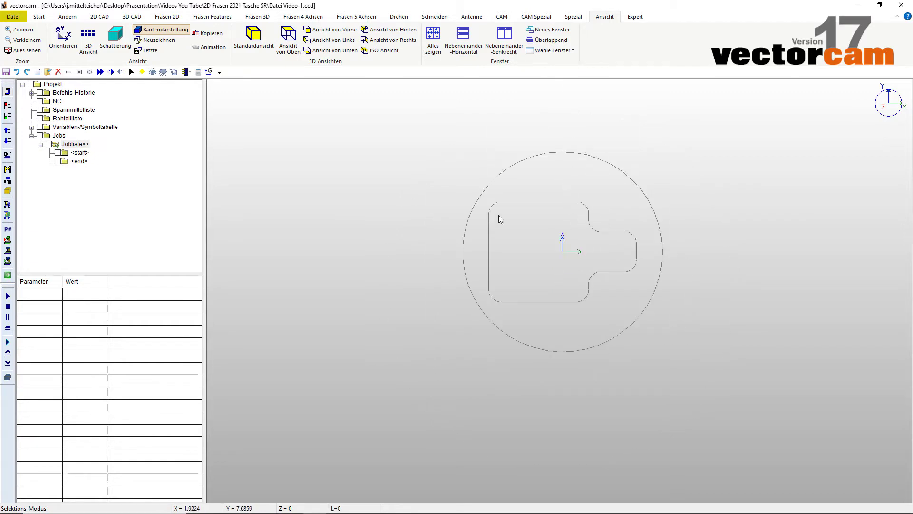
{"action": "left_click", "coordinate": [606, 162]}
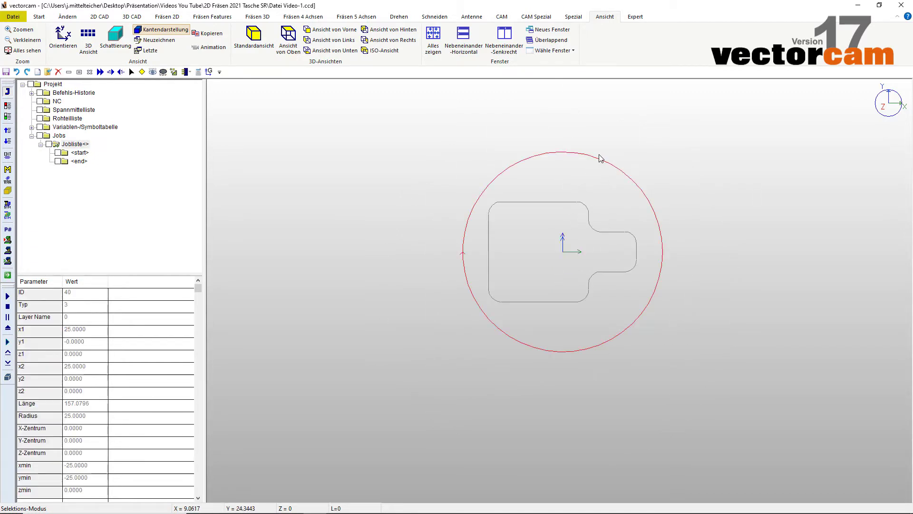
{"action": "double_click", "coordinate": [600, 158]}
{"action": "left_click", "coordinate": [692, 284]}
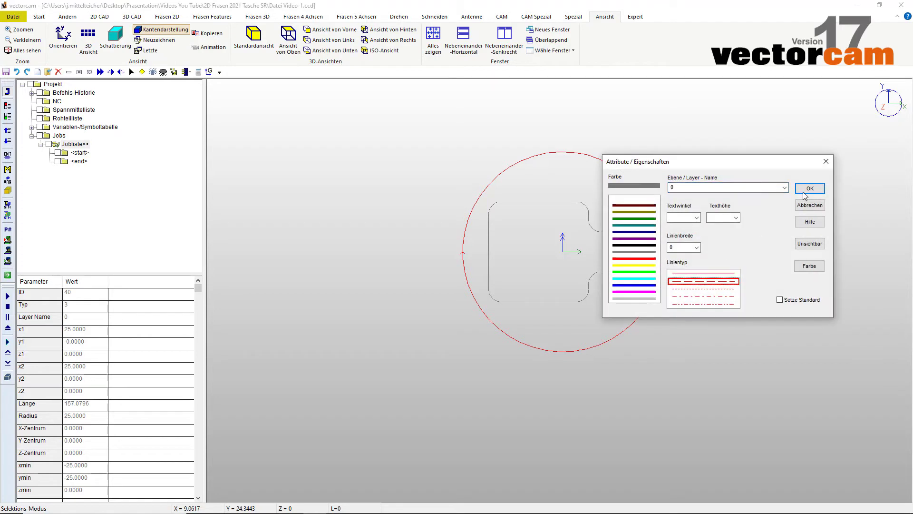
{"action": "left_click", "coordinate": [810, 188]}
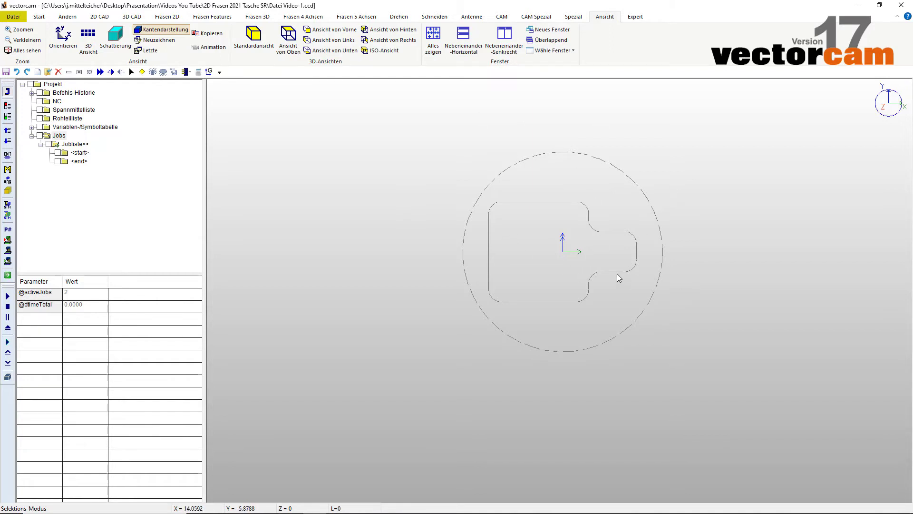
Select the notched pocket contour together with the outer circle for 2D milling
{"action": "left_click", "coordinate": [573, 204]}
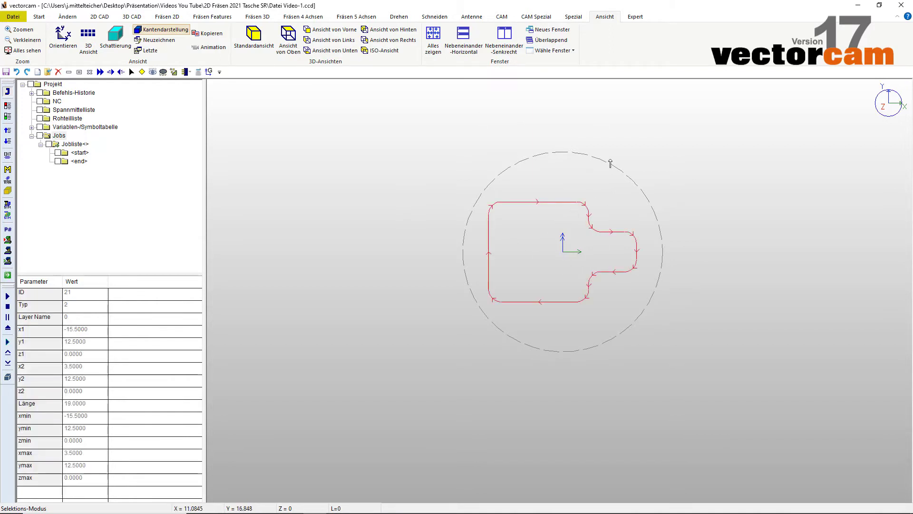
{"action": "left_click", "coordinate": [608, 164]}
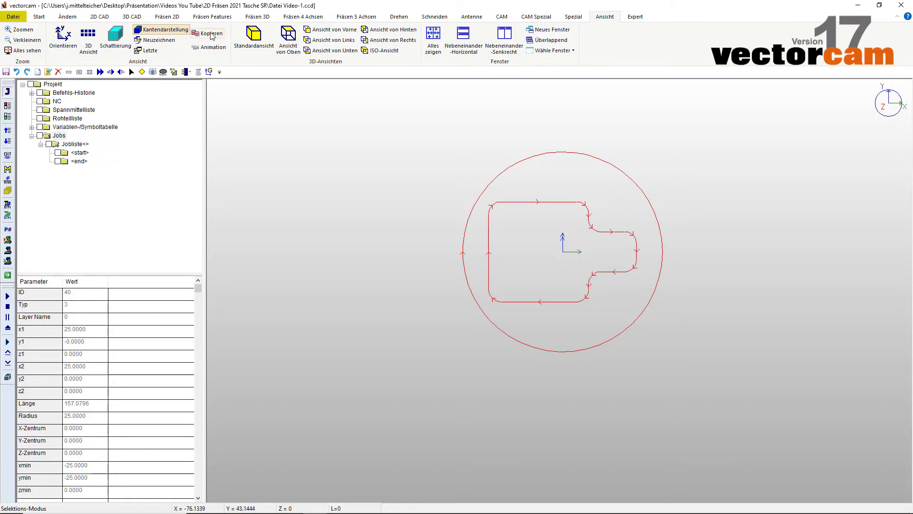
{"action": "left_click", "coordinate": [167, 17]}
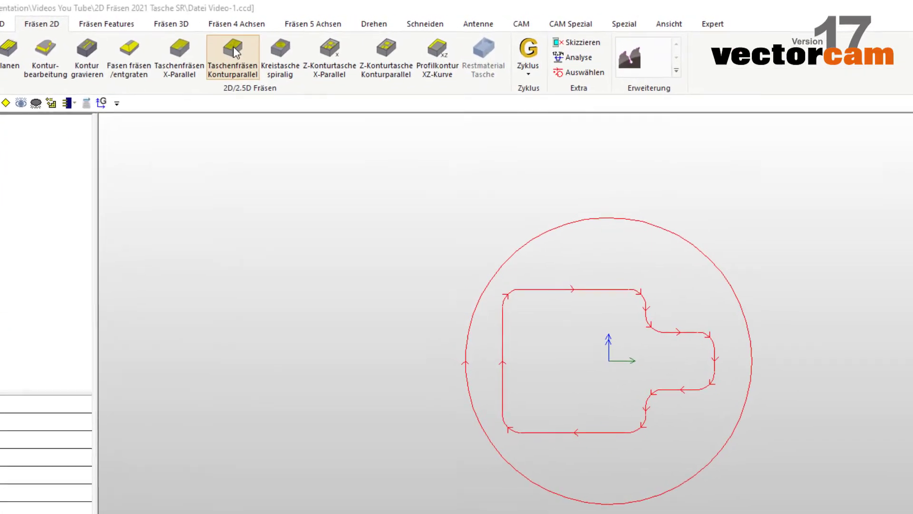
Create a contour-parallel pocket job on the ring with rest-material machining disabled
{"action": "left_click", "coordinate": [272, 45]}
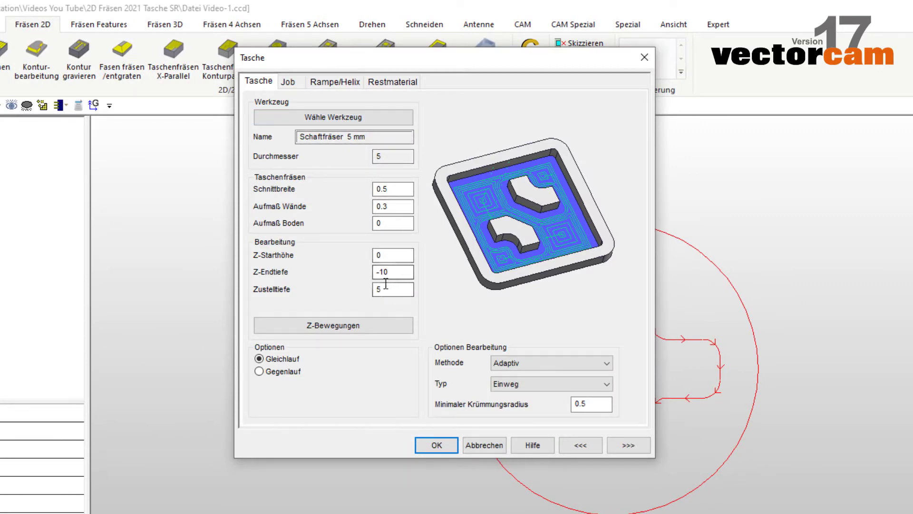
{"action": "left_click", "coordinate": [386, 82]}
{"action": "left_click", "coordinate": [260, 117]}
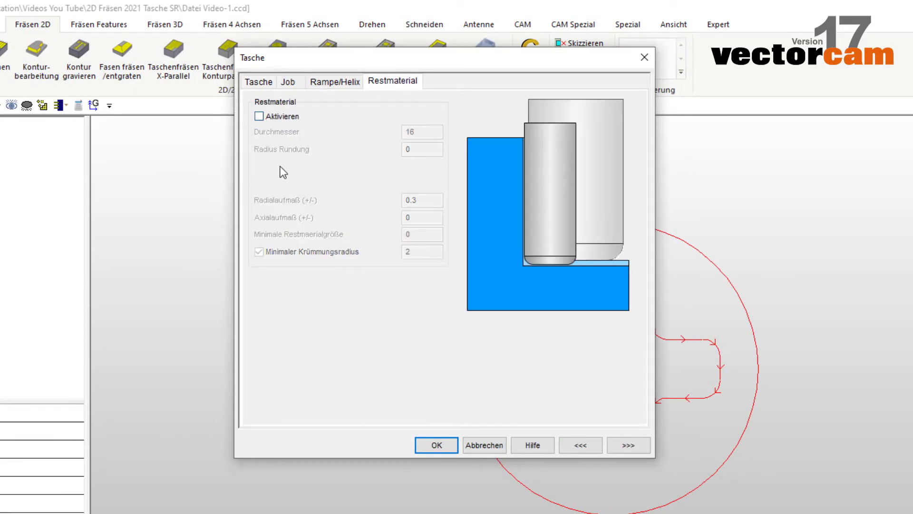
{"action": "left_click", "coordinate": [268, 82]}
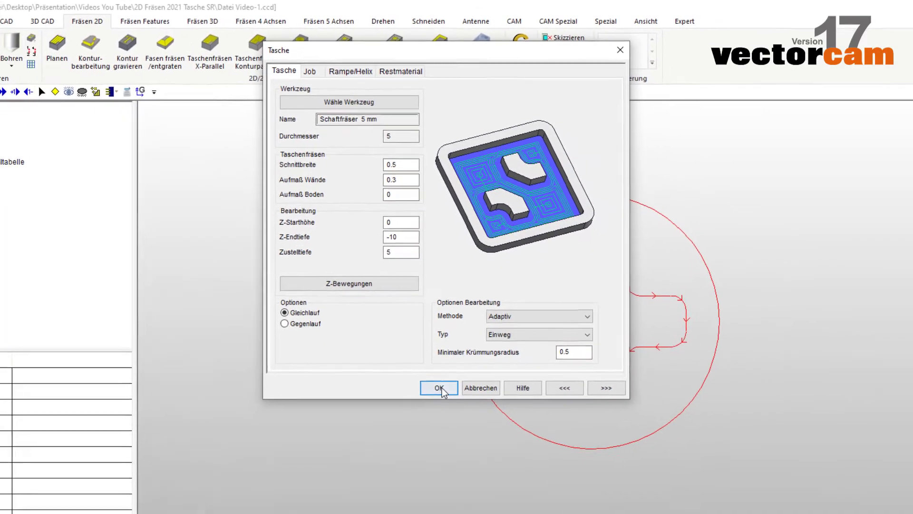
{"action": "left_click", "coordinate": [444, 304]}
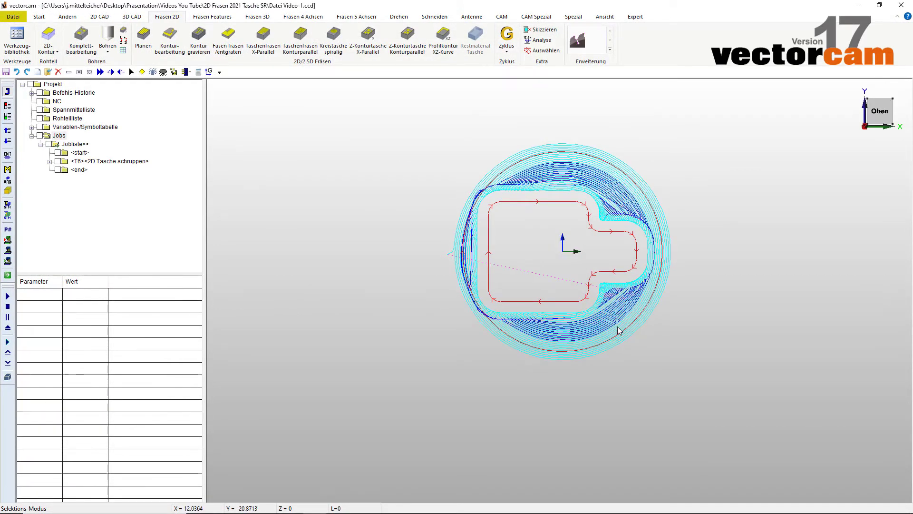
Orbit to inspect the new toolpath, then tile the windows and maximise Datei Video.ccd
{"action": "mouse_move", "coordinate": [600, 322]}
{"action": "middle_mouse_down"}
{"action": "mouse_move", "coordinate": [561, 269]}
{"action": "mouse_move", "coordinate": [575, 100]}
{"action": "mouse_move", "coordinate": [603, 143]}
{"action": "mouse_move", "coordinate": [492, 297]}
{"action": "mouse_move", "coordinate": [336, 263]}
{"action": "mouse_move", "coordinate": [595, 153]}
{"action": "mouse_move", "coordinate": [551, 147]}
{"action": "middle_mouse_up"}
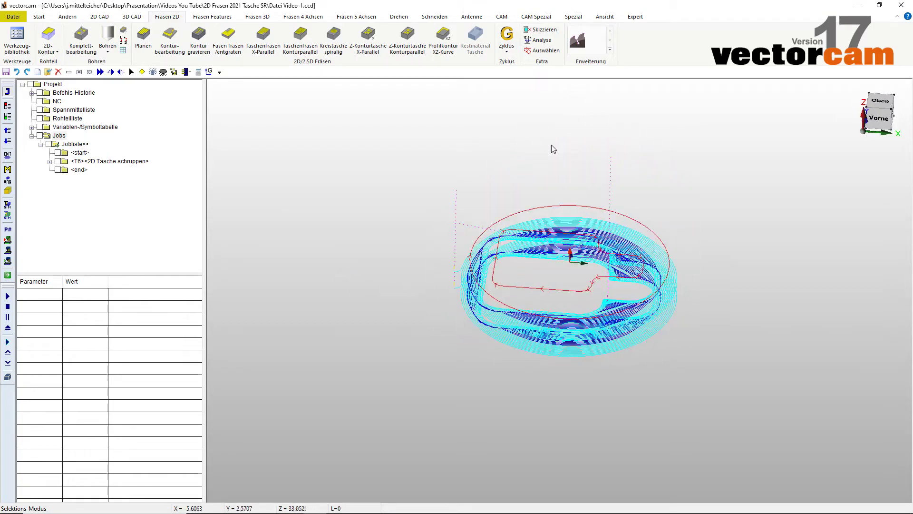
{"action": "key", "text": "Home"}
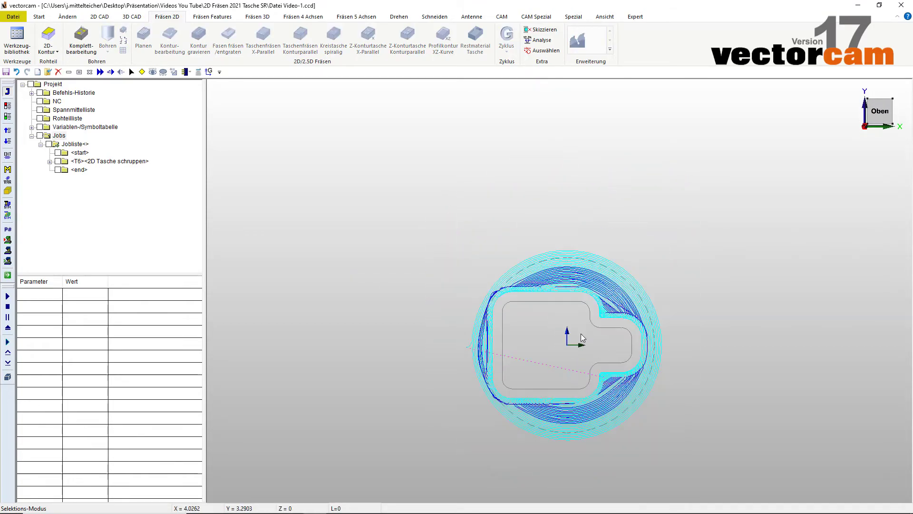
{"action": "left_click", "coordinate": [605, 17]}
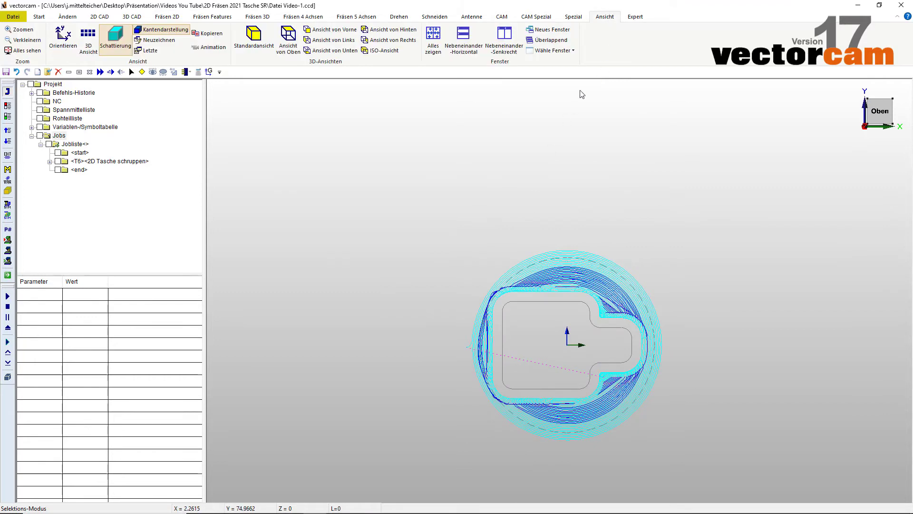
{"action": "left_click", "coordinate": [503, 35]}
{"action": "double_click", "coordinate": [735, 88]}
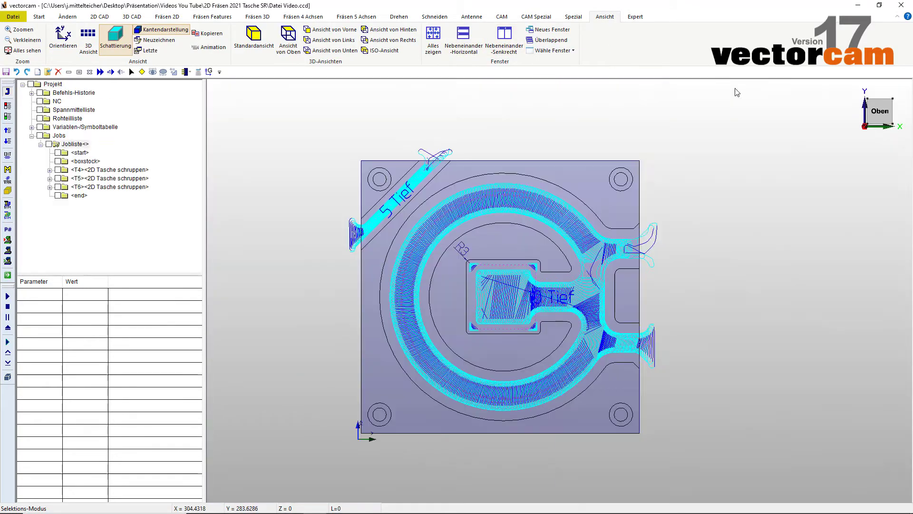
Run the machine simulation of all three pocket jobs, zooming and rotating to watch the cuts
{"action": "left_click", "coordinate": [7, 217]}
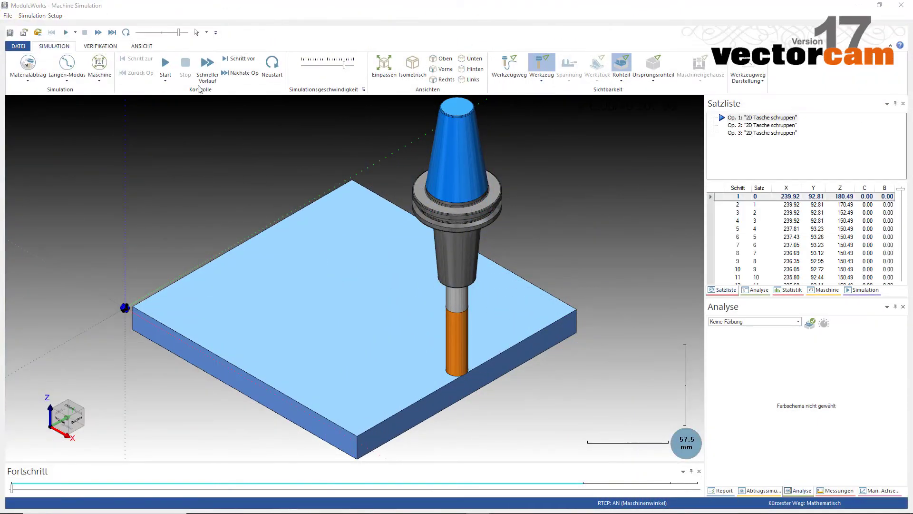
{"action": "left_click", "coordinate": [166, 67]}
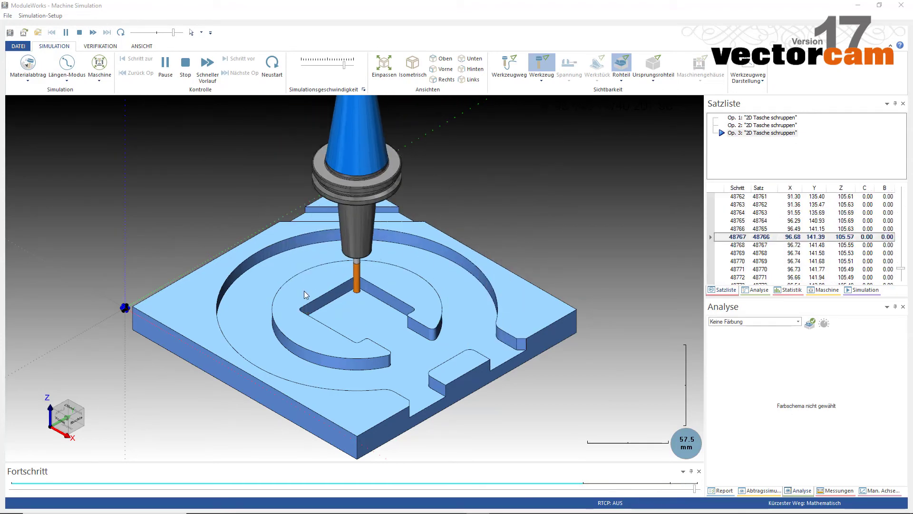
{"action": "scroll", "coordinate": [349, 298], "scroll_direction": "up", "scroll_amount": 3}
{"action": "mouse_move", "coordinate": [386, 324]}
{"action": "left_mouse_down"}
{"action": "mouse_move", "coordinate": [418, 332]}
{"action": "mouse_move", "coordinate": [402, 333]}
{"action": "left_mouse_up"}
{"action": "scroll", "coordinate": [402, 332], "scroll_direction": "down", "scroll_amount": 2}
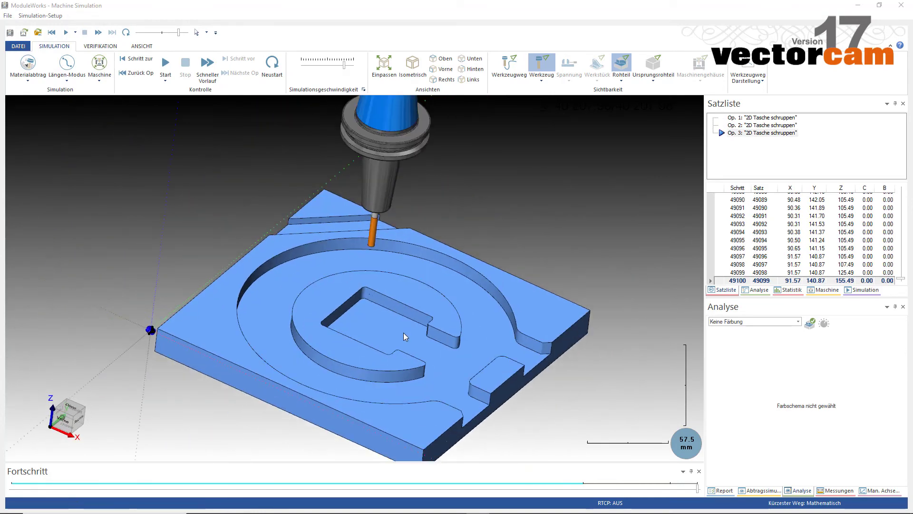